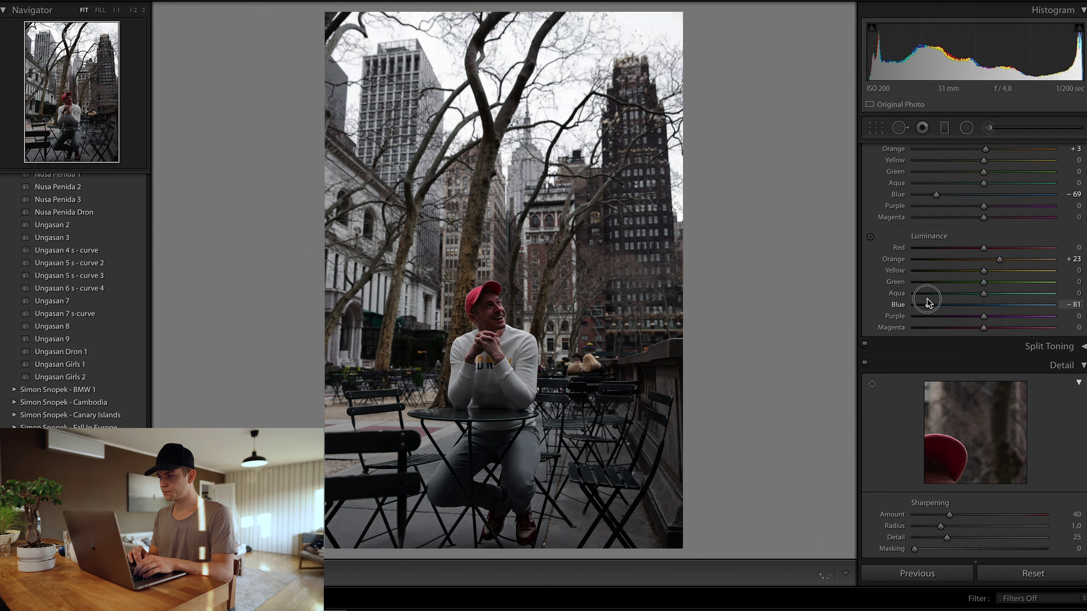
- Switch the Tone Curve channel to Green, then to Blue
left_click(1031, 495)
scroll(975, 407, "down", 1)
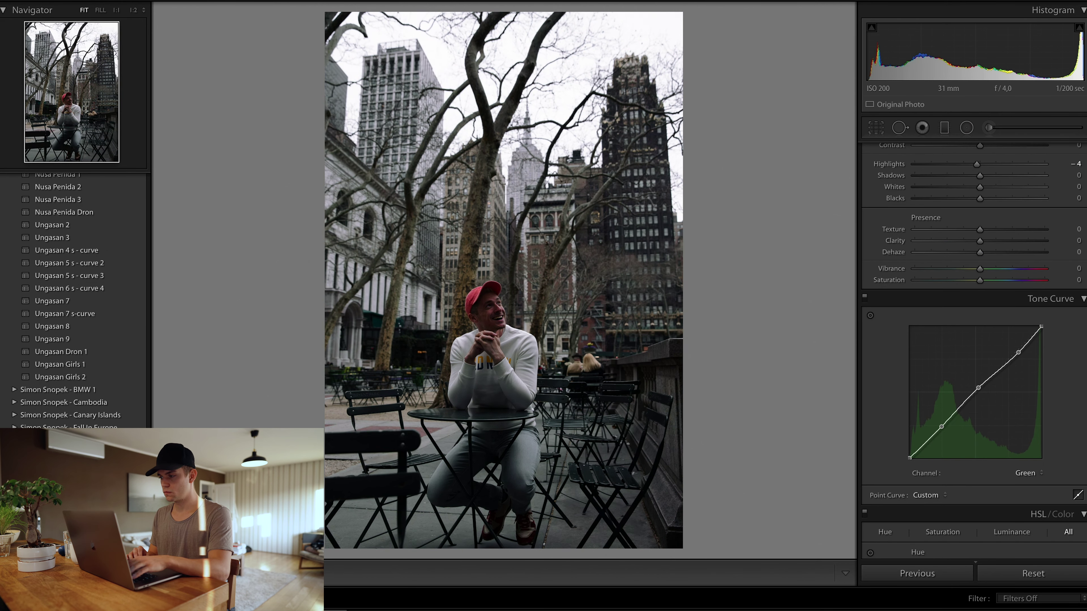
left_click(1031, 472)
left_click(1026, 482)
scroll(911, 259, "up", 5)
scroll(953, 230, "up", 3)
- Undo the crop to restore the original framing, and revert the Yellow saturation shift
key("r")
key("ctrl+z")
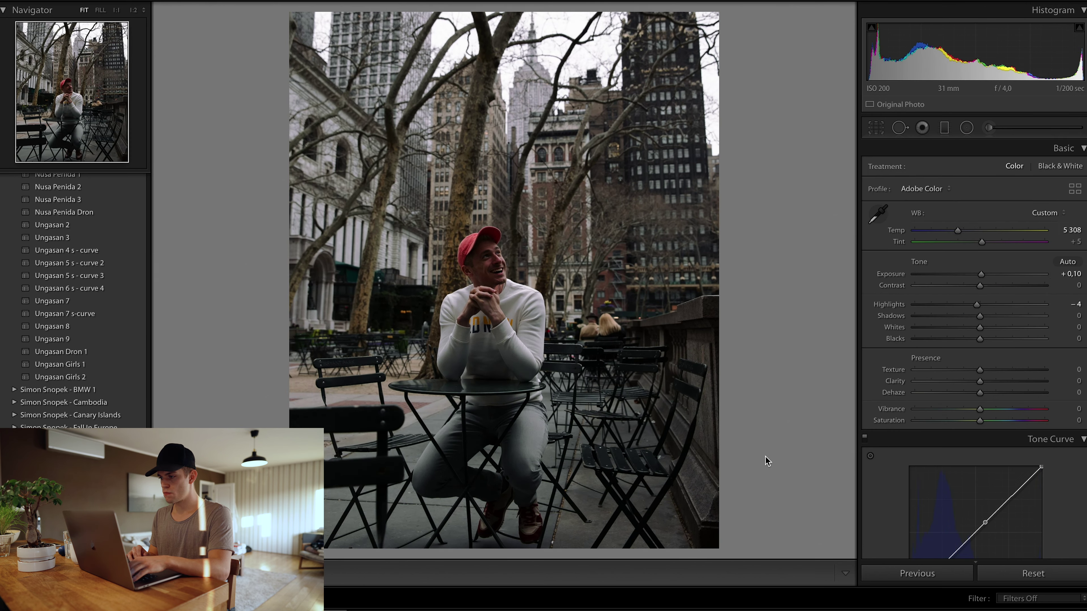
scroll(958, 359, "down", 10)
scroll(976, 370, "up", 5)
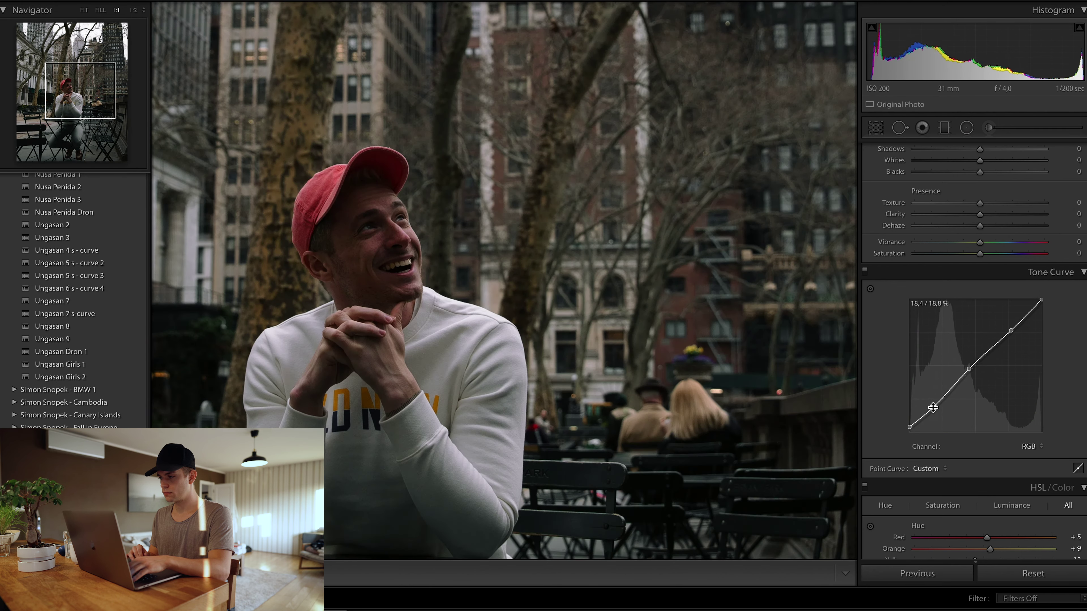
scroll(983, 257, "up", 5)
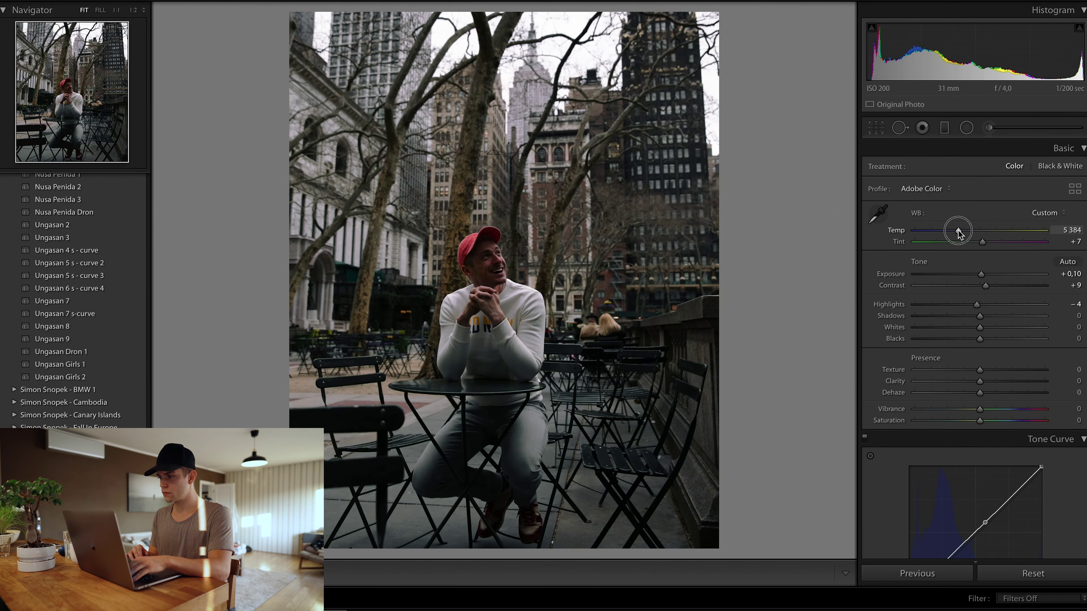
scroll(988, 344, "down", 15)
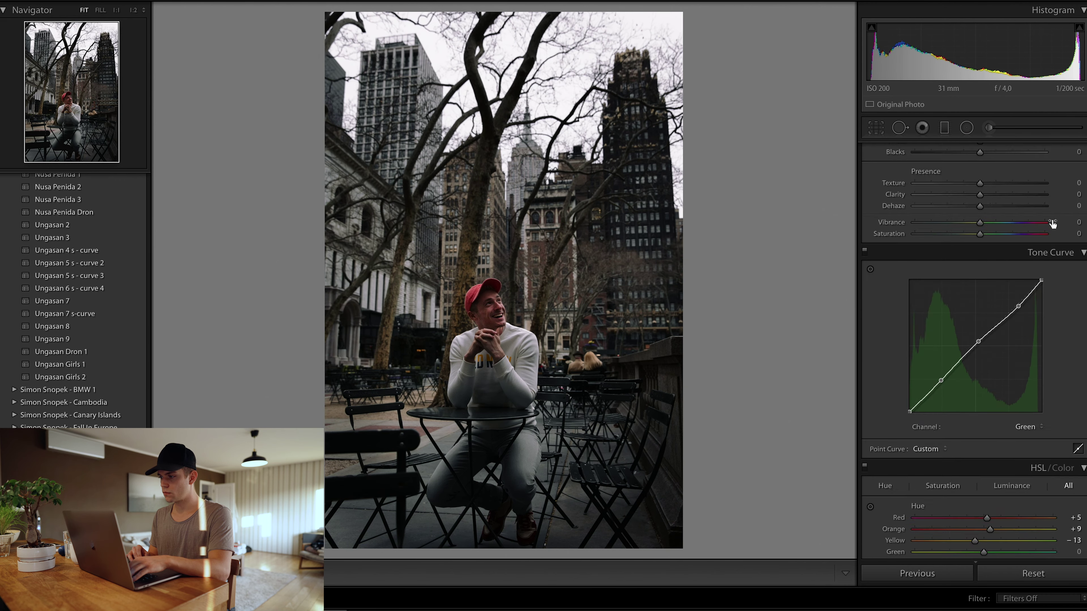
key("ctrl+z")
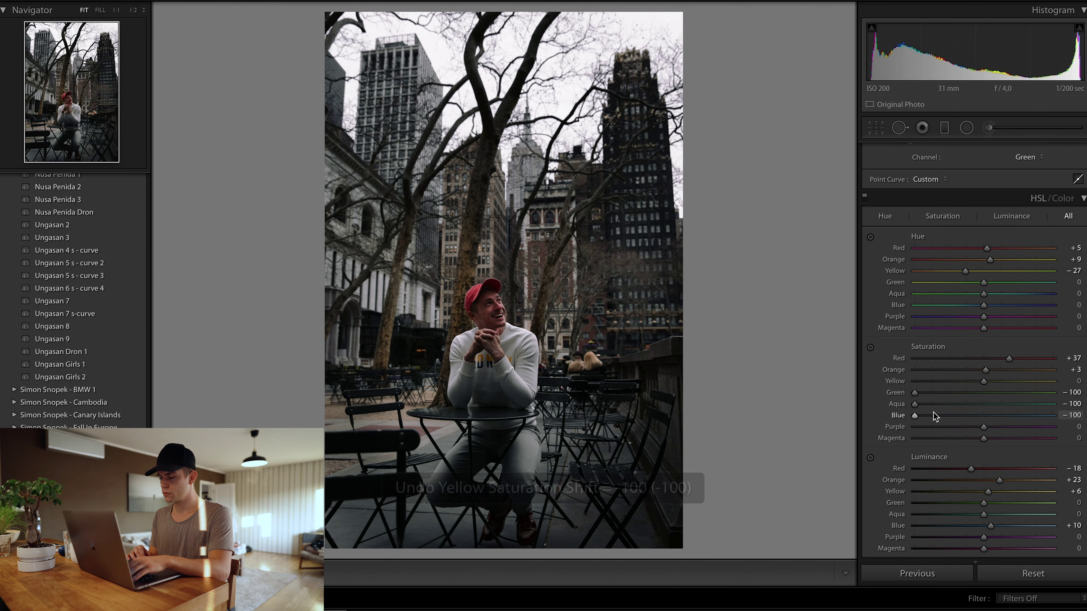
scroll(1018, 451, "up", 7)
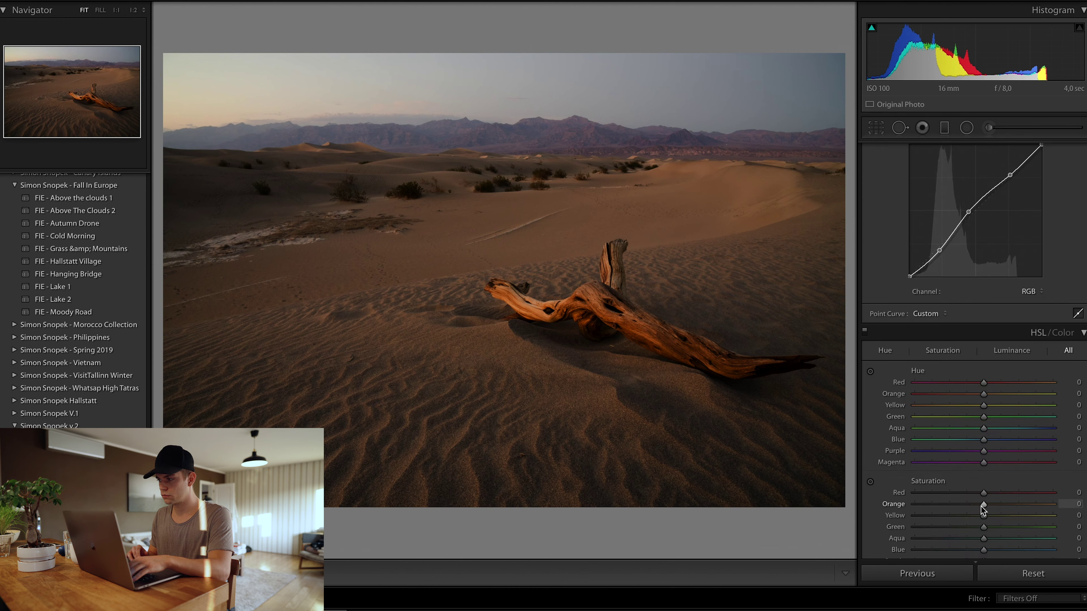
- Brush a local sky adjustment, then add a control point on the Red tone curve
left_click(989, 129)
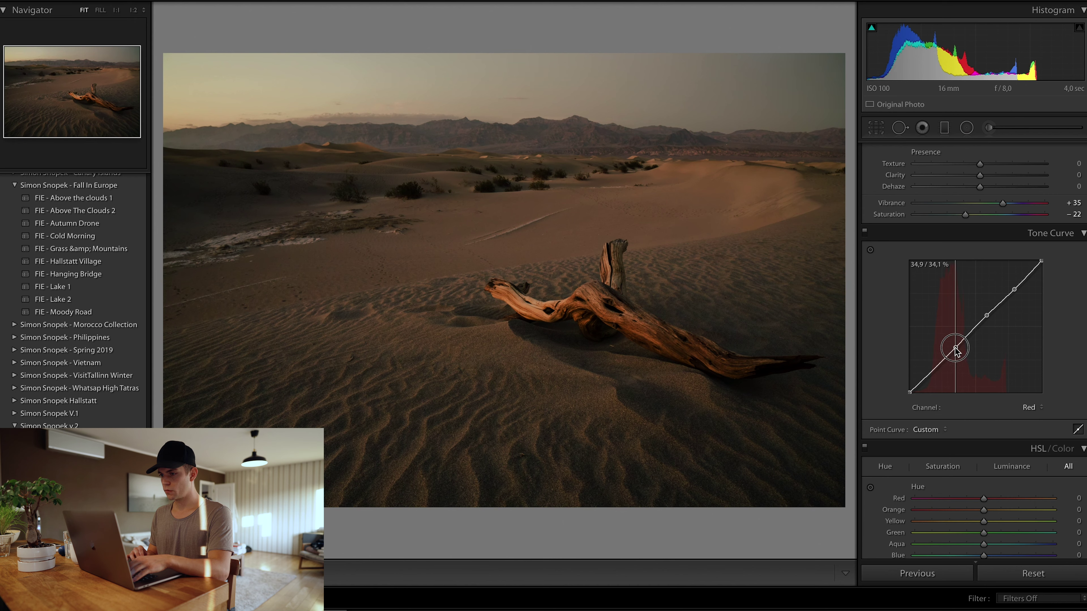
left_click(1025, 407)
left_click(1027, 387)
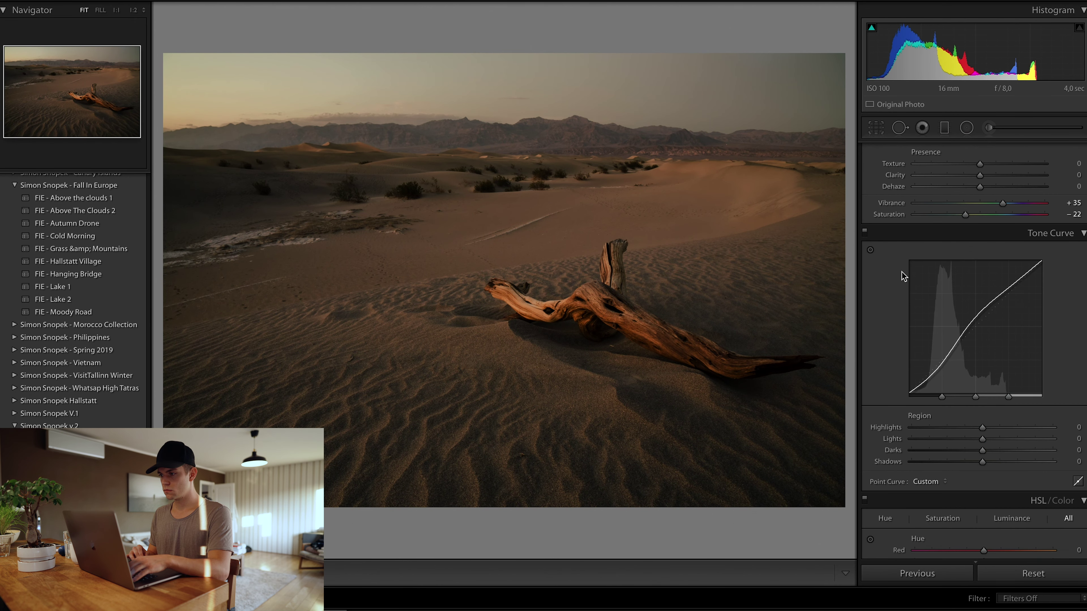
left_click(1030, 406)
left_click(955, 348)
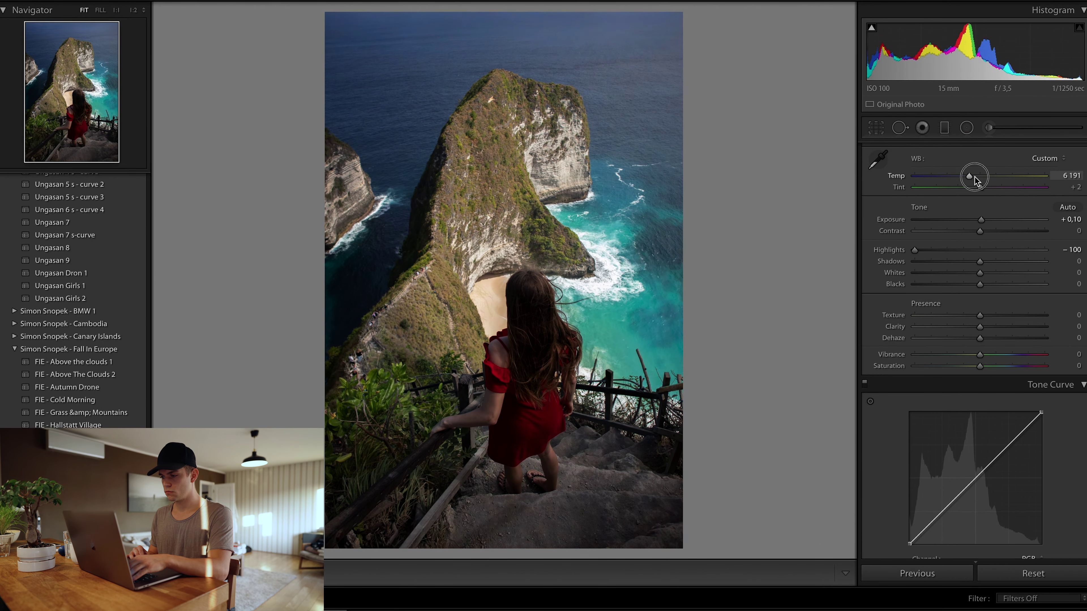
- Add points to the tone curve and lift its black point to form a custom curve
scroll(974, 178, "down", 2)
left_click(970, 410)
left_click(1014, 372)
left_click(937, 444)
left_click_drag(909, 472, 890, 475)
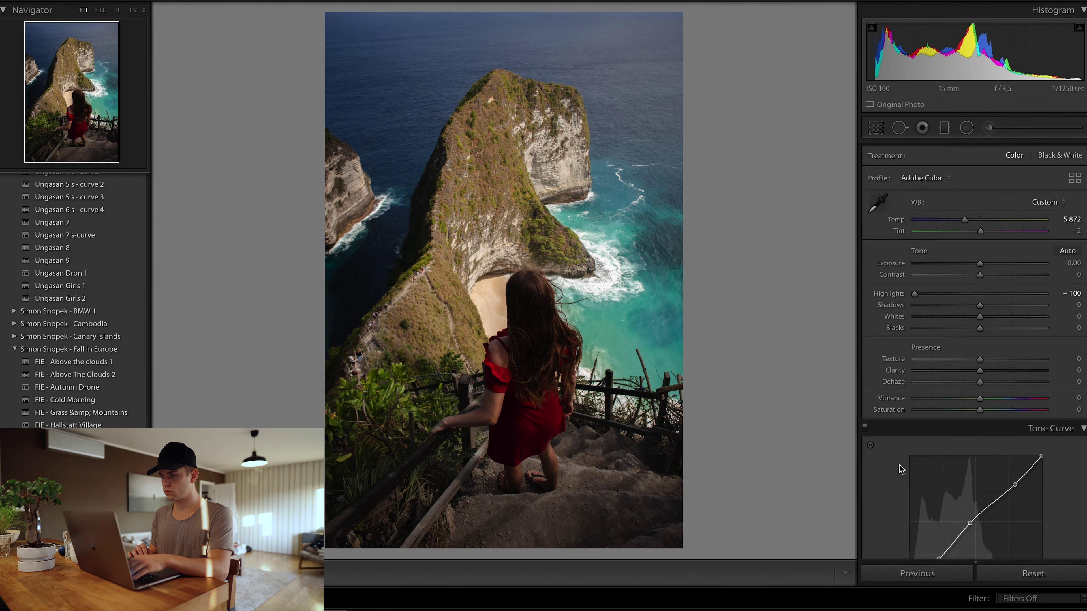
- Switch to the Green curve channel, adjust an HSL hue, compare before/after, and undo the last change
left_click(1031, 371)
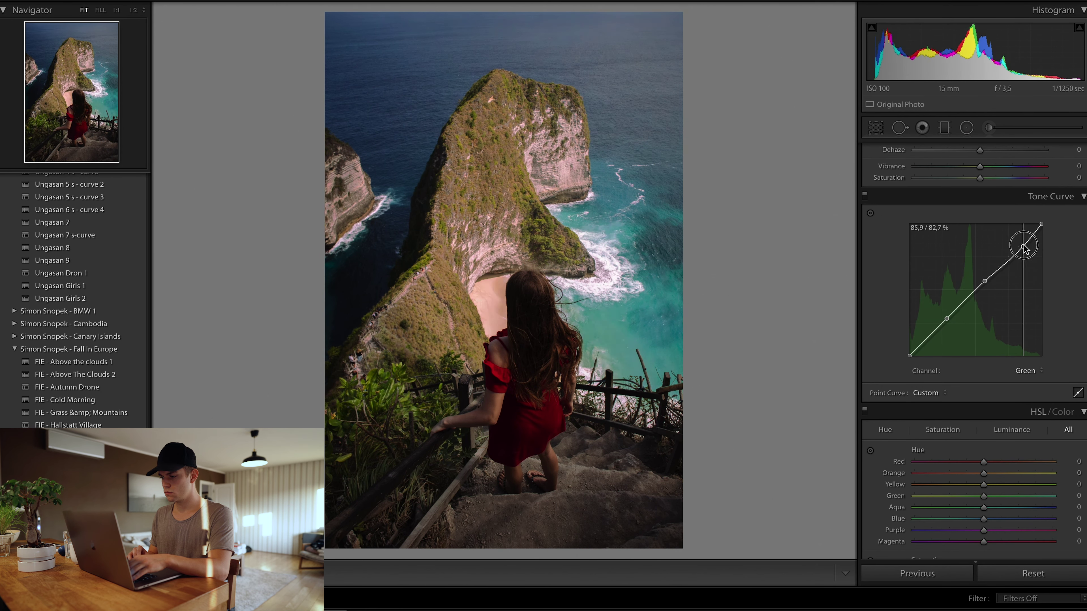
scroll(983, 385, "down", 5)
left_click_drag(983, 260, 1000, 277)
scroll(964, 458, "up", 5)
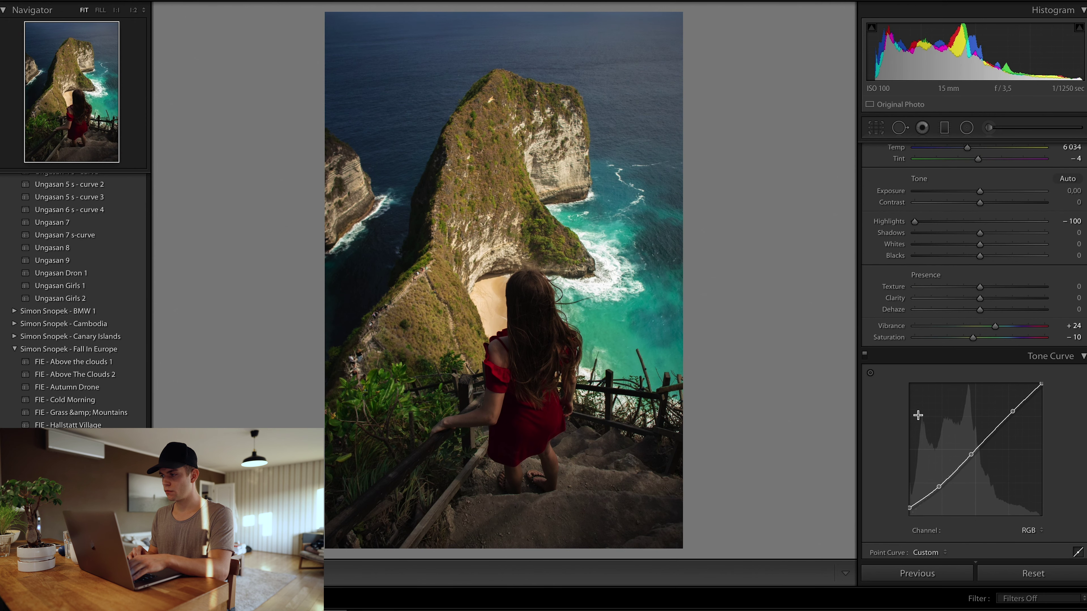
scroll(941, 428, "down", 5)
key("y")
key("y")
key("ctrl+z")
key("ctrl+z")
scroll(964, 335, "up", 5)
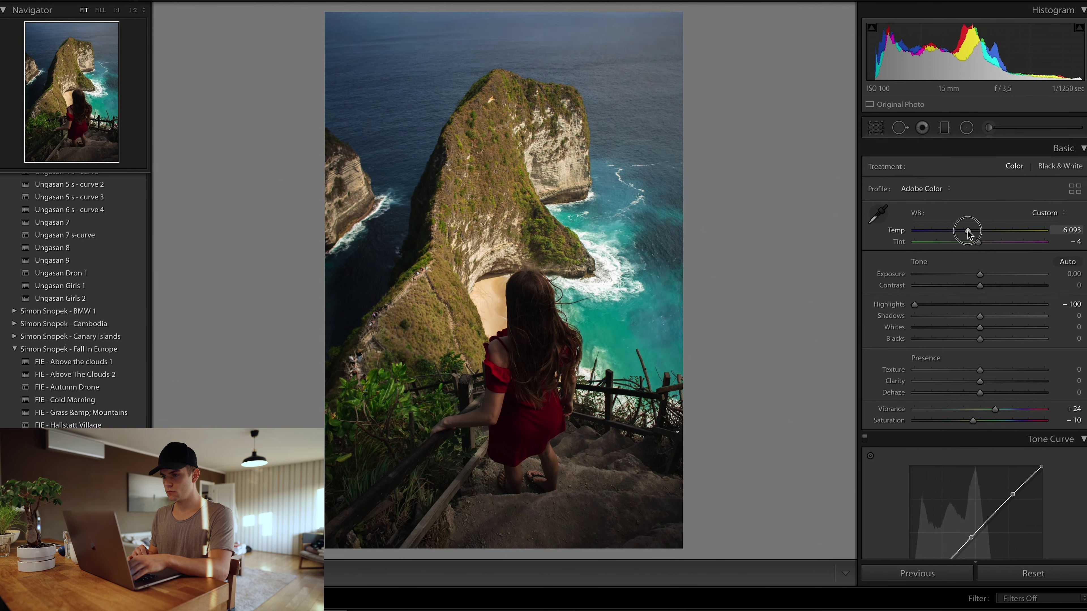
- Paint an Adjustment Brush mask across the cliff
key("k")
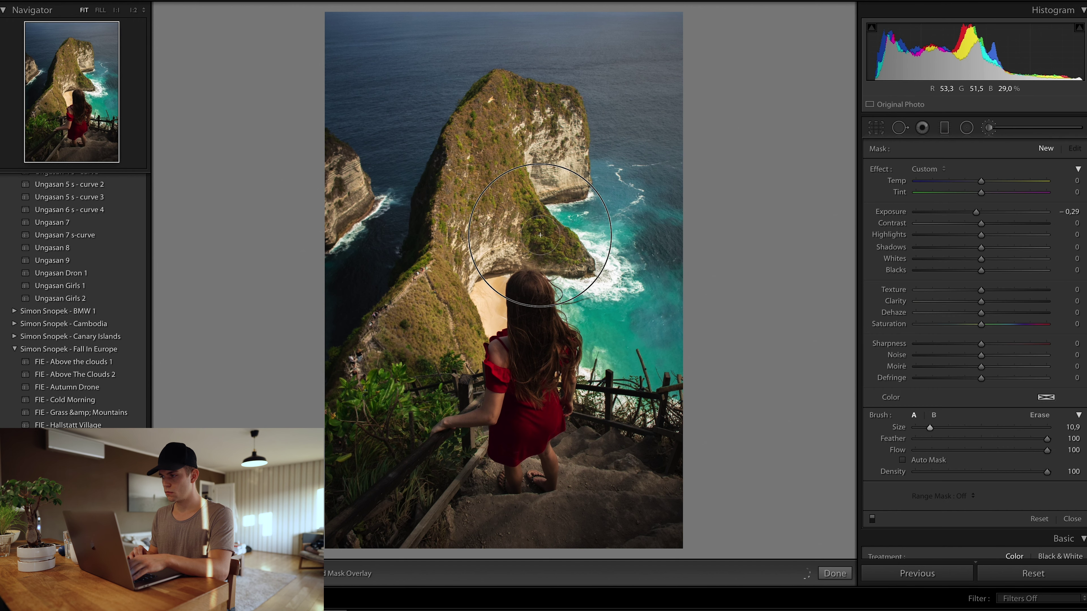
left_click_drag(540, 235, 557, 245)
left_click_drag(981, 180, 979, 182)
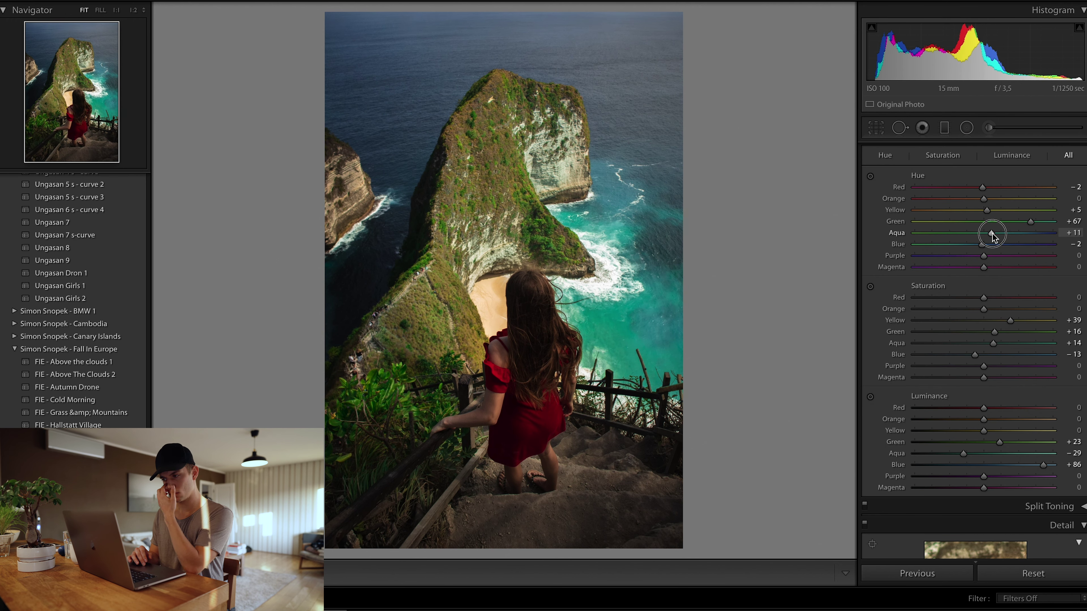
- Undo the curve change, add a new curve point, and adjust saturation with the HSL targeted tool
key("ctrl+z")
key("ctrl+z")
left_click(969, 360)
scroll(999, 272, "up", 5)
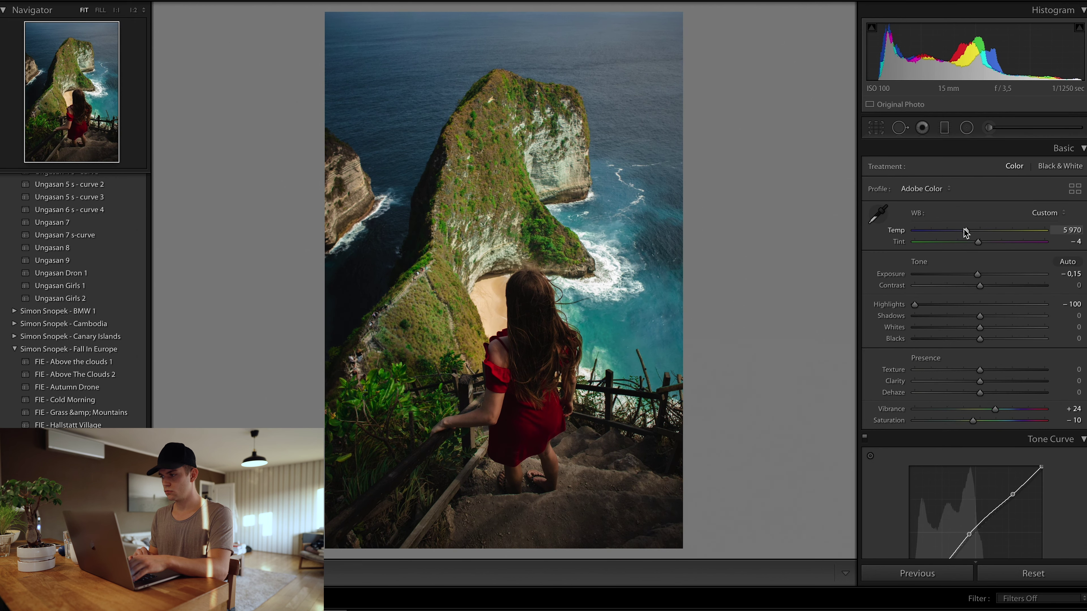
key("ctrl+alt+shift+s")
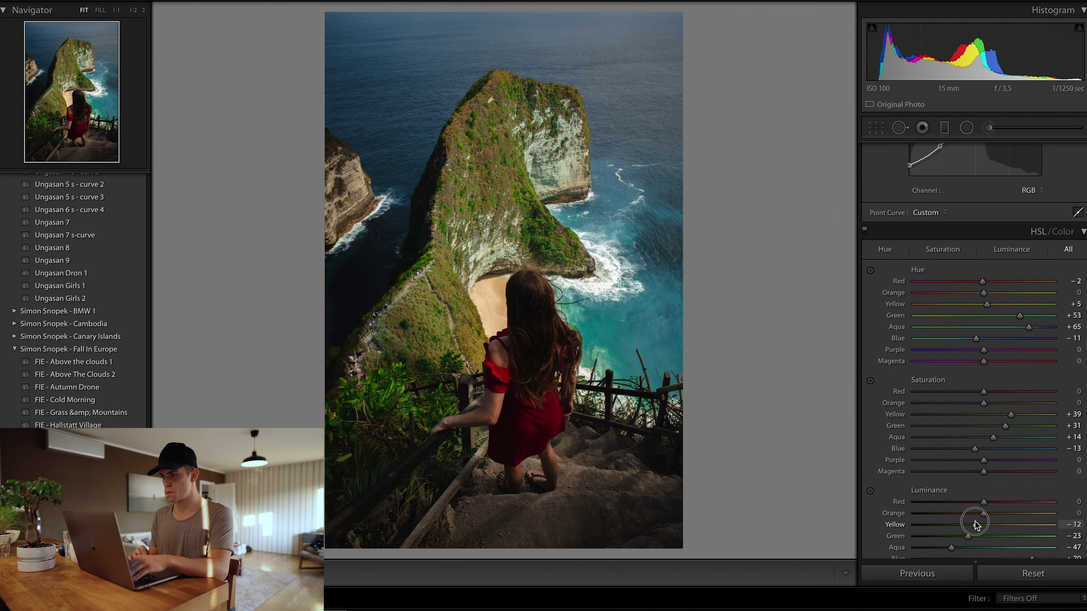
scroll(975, 525, "up", 3)
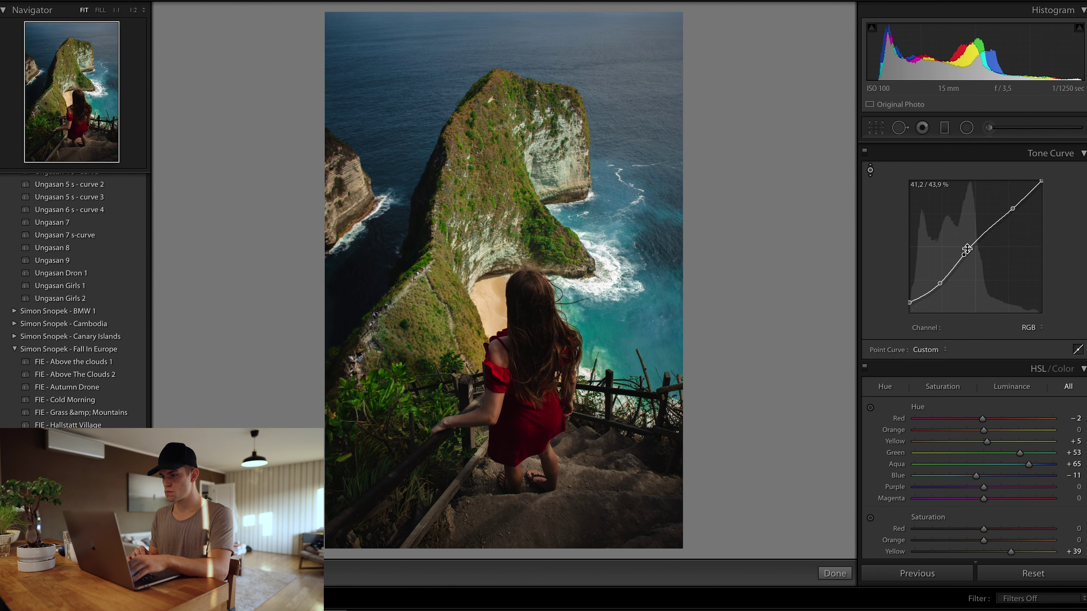
scroll(992, 428, "up", 2)
- Toggle the Adjustment Brush off and zoom to 1:1 on the woman
key("k")
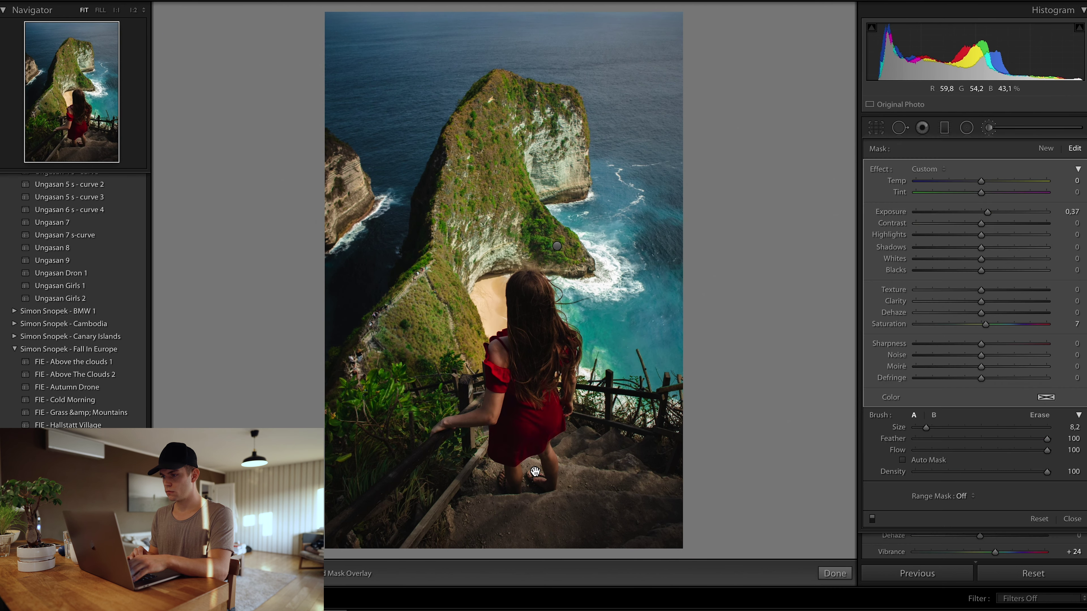
key("k")
scroll(970, 456, "down", 5)
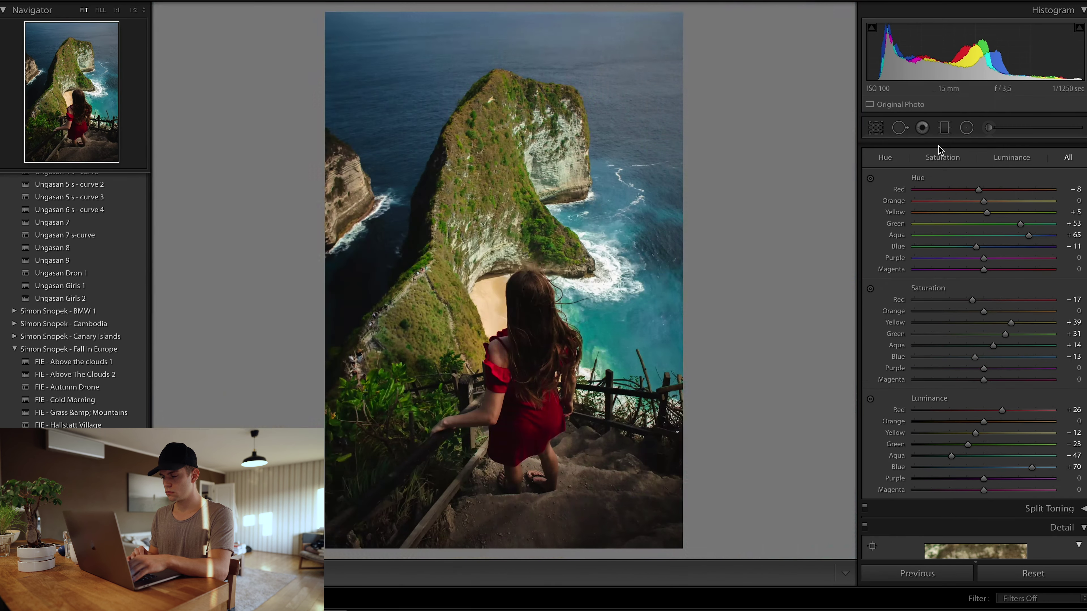
scroll(978, 257, "up", 10)
scroll(977, 232, "up", 3)
left_click(658, 268)
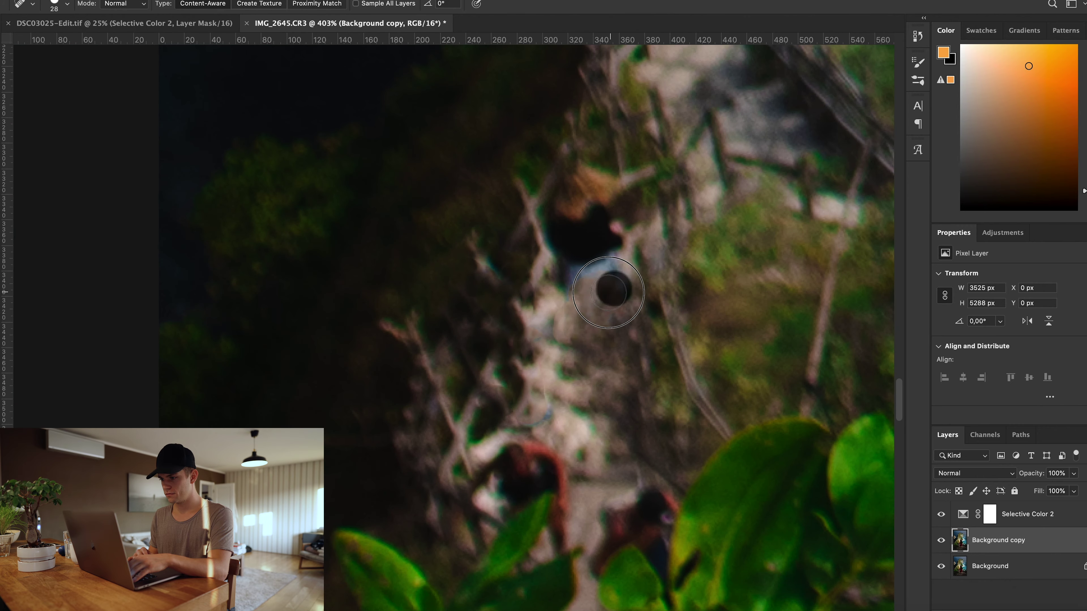
- Scroll around the cliff photo while spot-retouching the Background copy layer
scroll(608, 292, "down", 10)
scroll(603, 398, "down", 3)
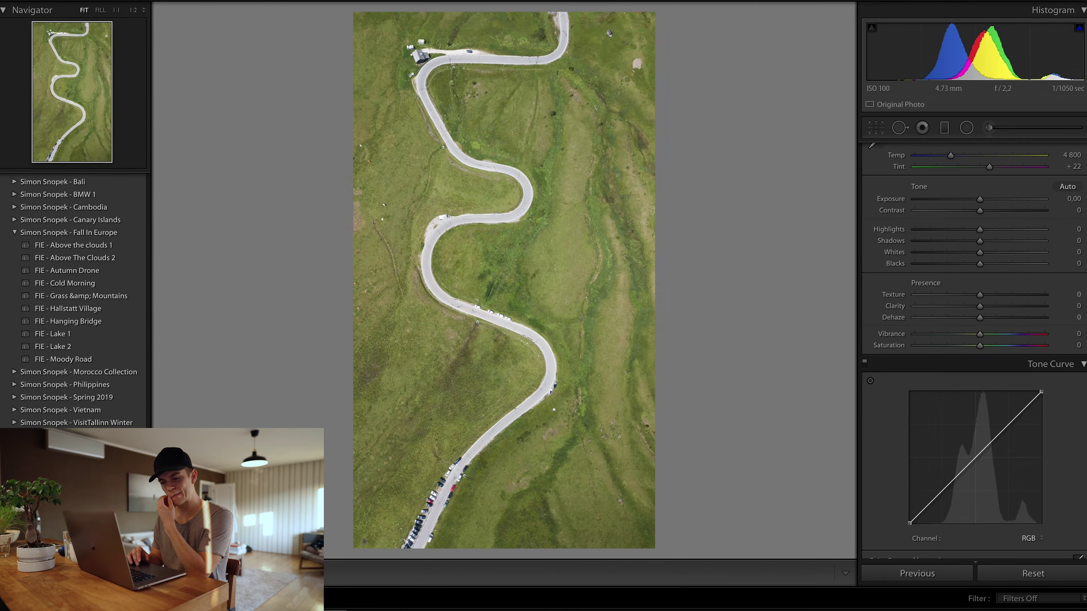
- Apply the Nusa Penida 2 preset and raise the upper Tone Curve point
left_click(80, 283)
scroll(992, 261, "down", 2)
scroll(991, 262, "up", 2)
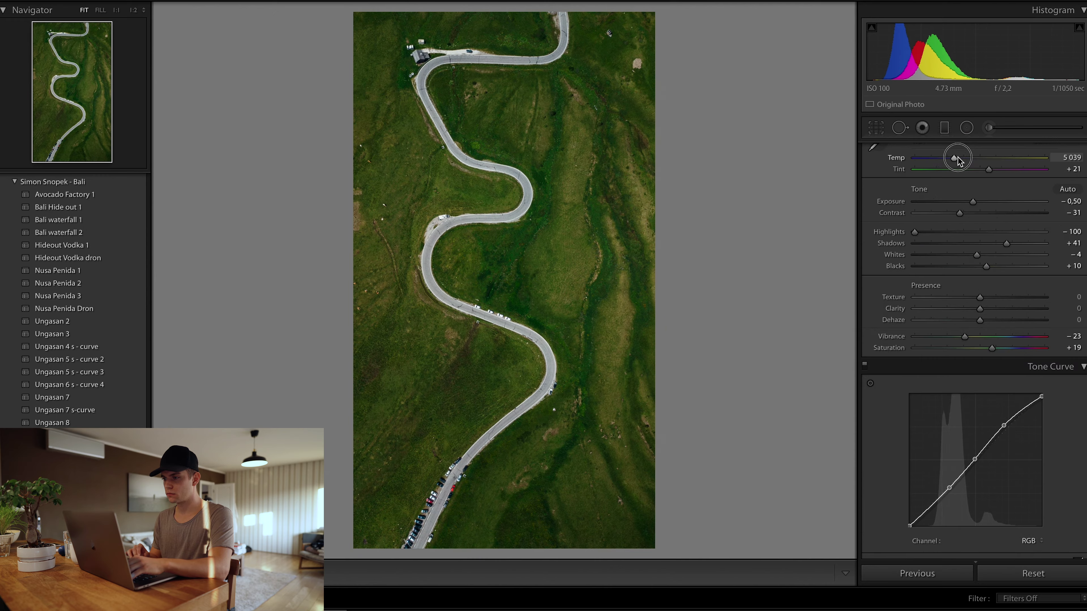
left_click_drag(1004, 425, 1004, 419)
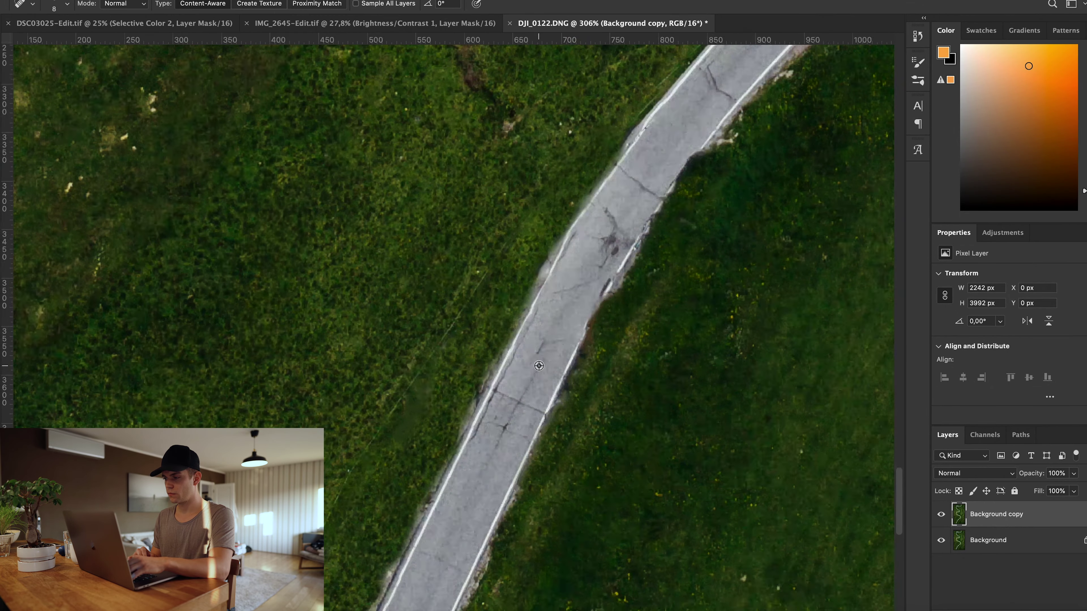
- Clone grass over the gravel road shoulder, then fit the whole photo on screen
scroll(524, 500, "down", 3)
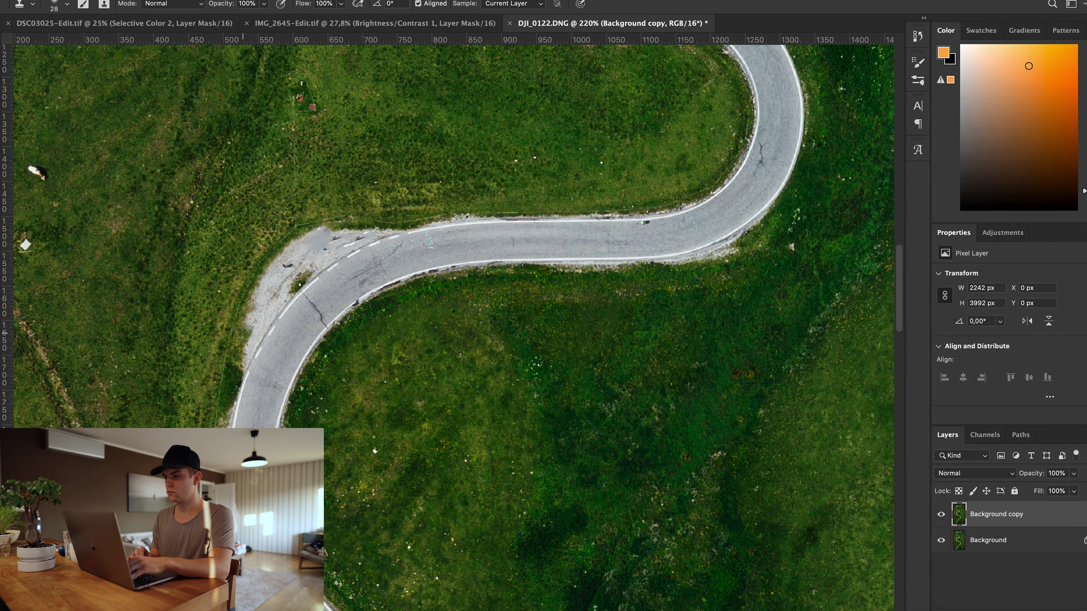
left_click_drag(242, 332, 317, 242)
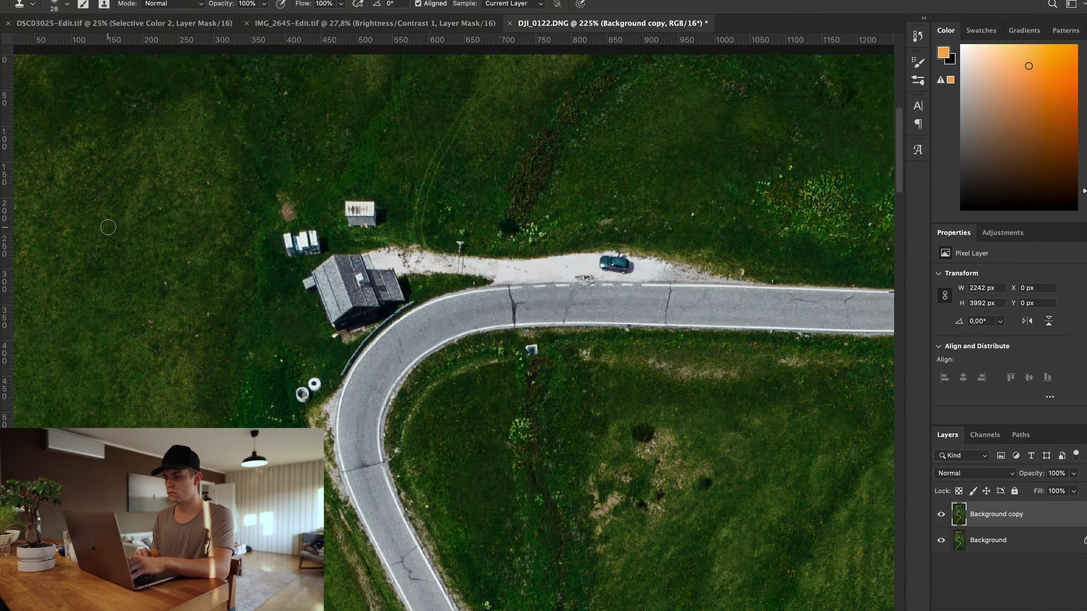
key("super+0")
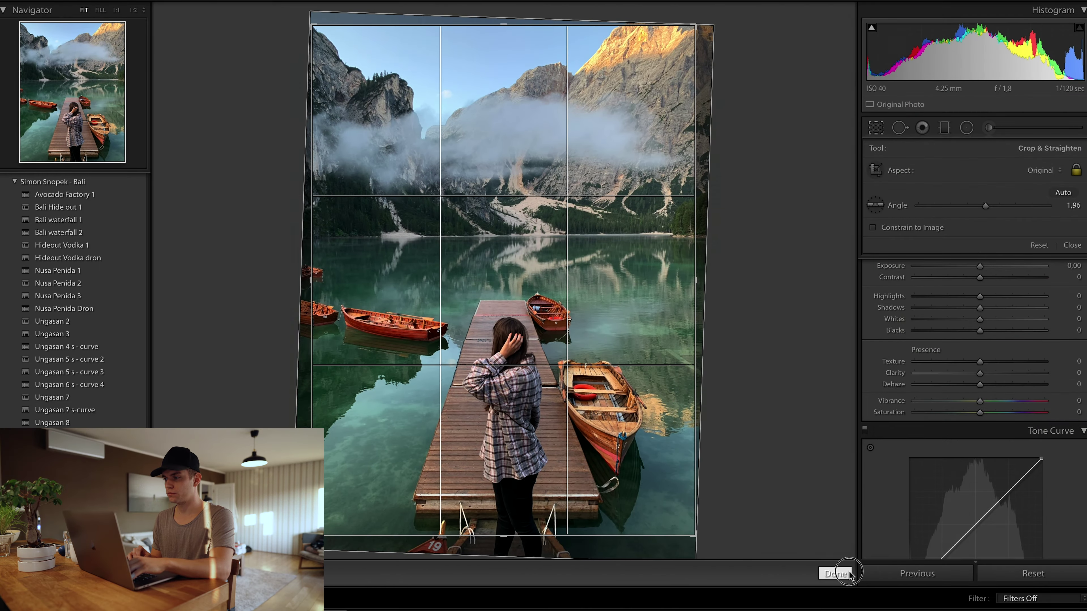
- Finish the crop and set the Basic sliders, including Vibrance +60 and lower Saturation
left_click(849, 574)
scroll(126, 254, "down", 5)
left_click_drag(979, 248, 983, 248)
left_click_drag(979, 204, 984, 207)
scroll(980, 300, "down", 3)
mouse_move(979, 333)
left_mouse_down()
mouse_move(1060, 333)
mouse_move(981, 332)
mouse_move(967, 344)
mouse_move(1018, 332)
left_mouse_up()
- Compare before/after, then shape the RGB tone curve into an S
key("y")
key("y")
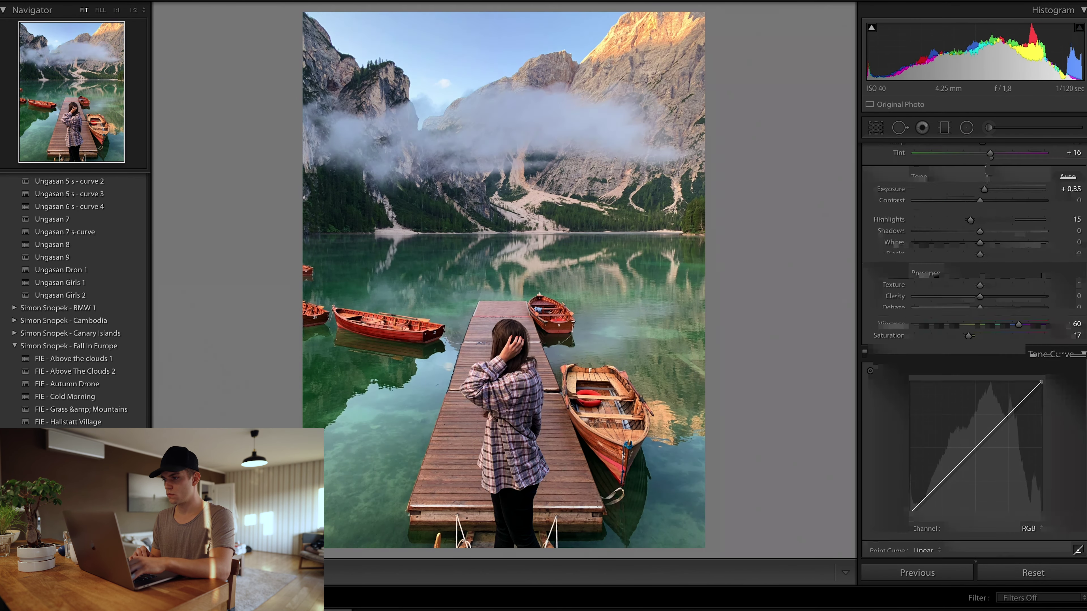
left_click(948, 472)
left_click_drag(1011, 407, 1011, 402)
left_click_drag(983, 437, 983, 439)
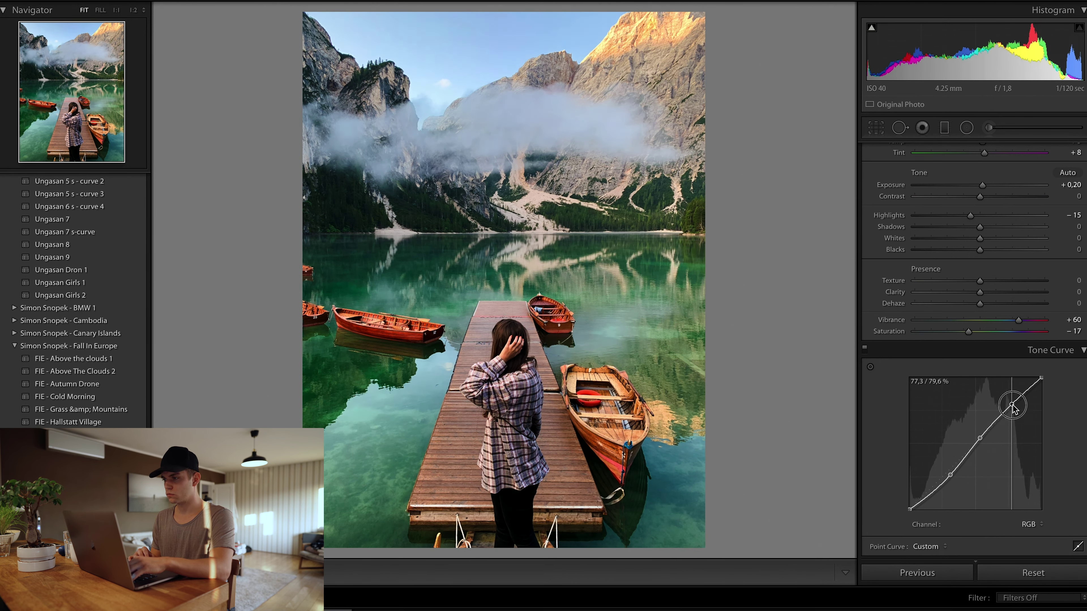
- Adjust the Green and Blue channel tone curves
scroll(979, 429, "down", 5)
left_click(1029, 283)
scroll(980, 303, "up", 2)
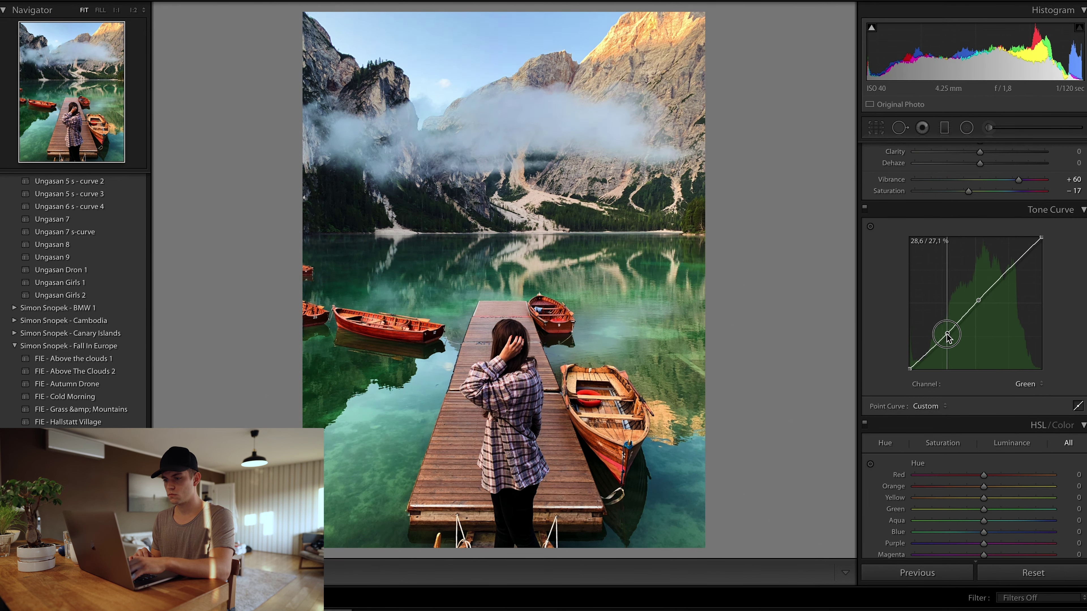
left_click(1027, 384)
left_click(1027, 395)
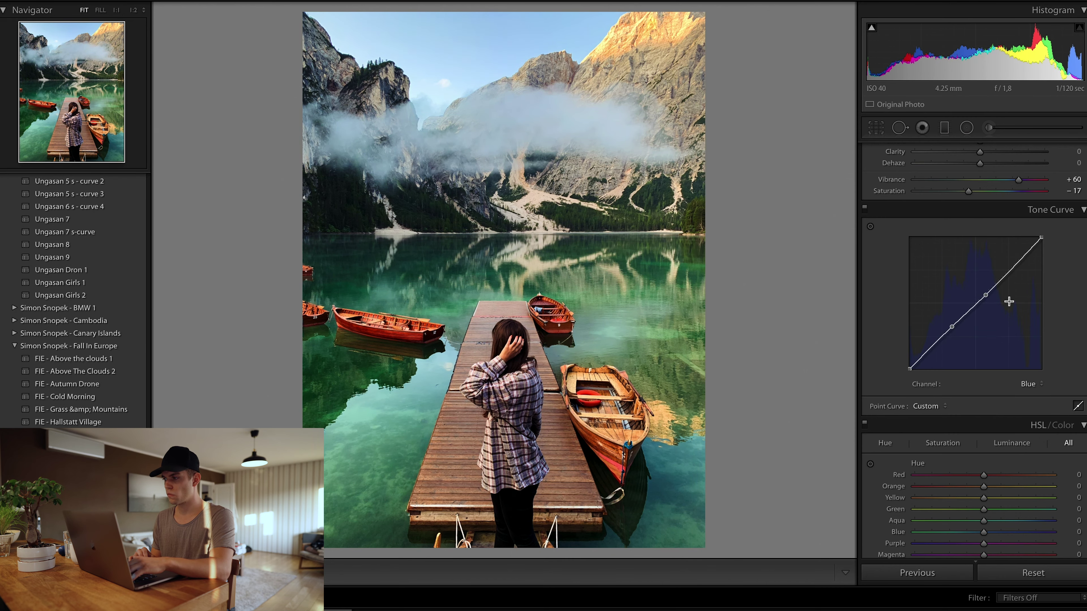
scroll(1030, 379, "down", 5)
left_click_drag(984, 295, 972, 295)
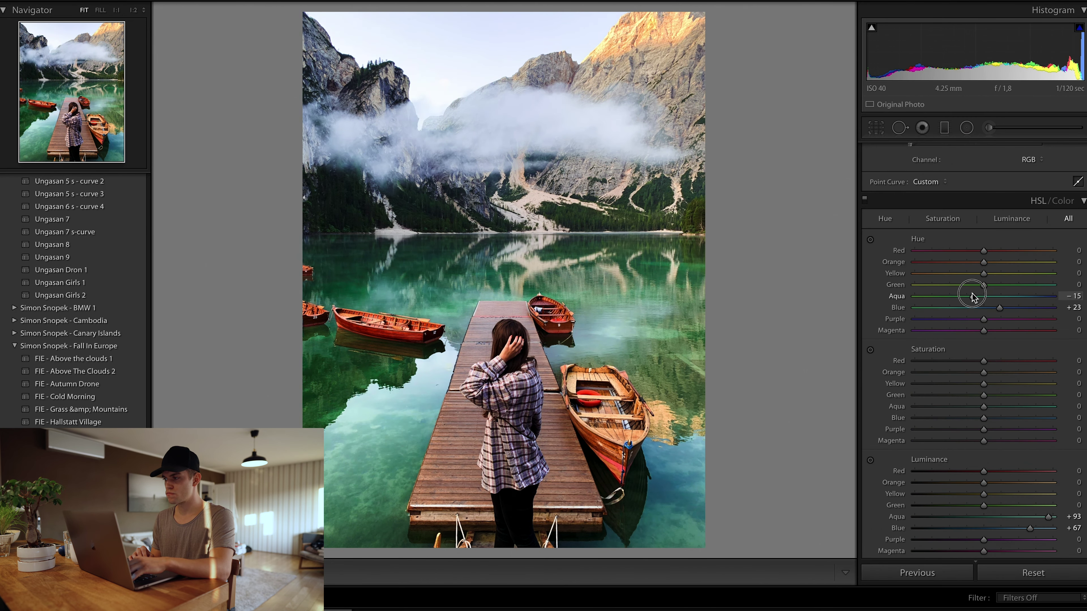
- Tune HSL: desaturate greens, blues and aquas, shift the red hue, and lower green saturation
left_click_drag(984, 417, 952, 418)
mouse_move(972, 394)
left_mouse_down()
mouse_move(936, 400)
mouse_move(974, 406)
left_mouse_up()
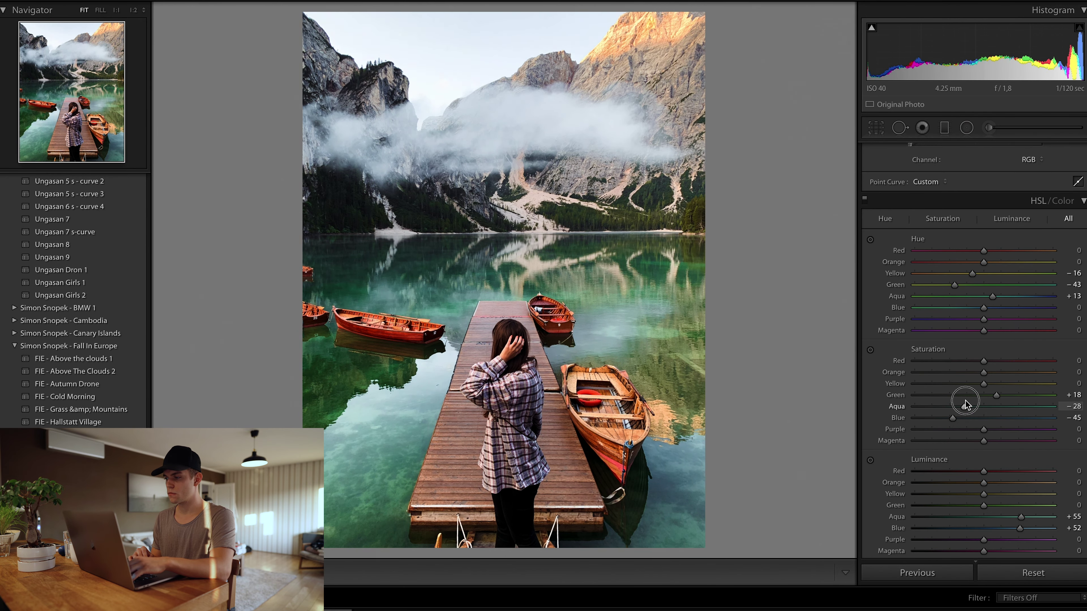
left_click_drag(953, 418, 966, 418)
left_click_drag(984, 307, 986, 309)
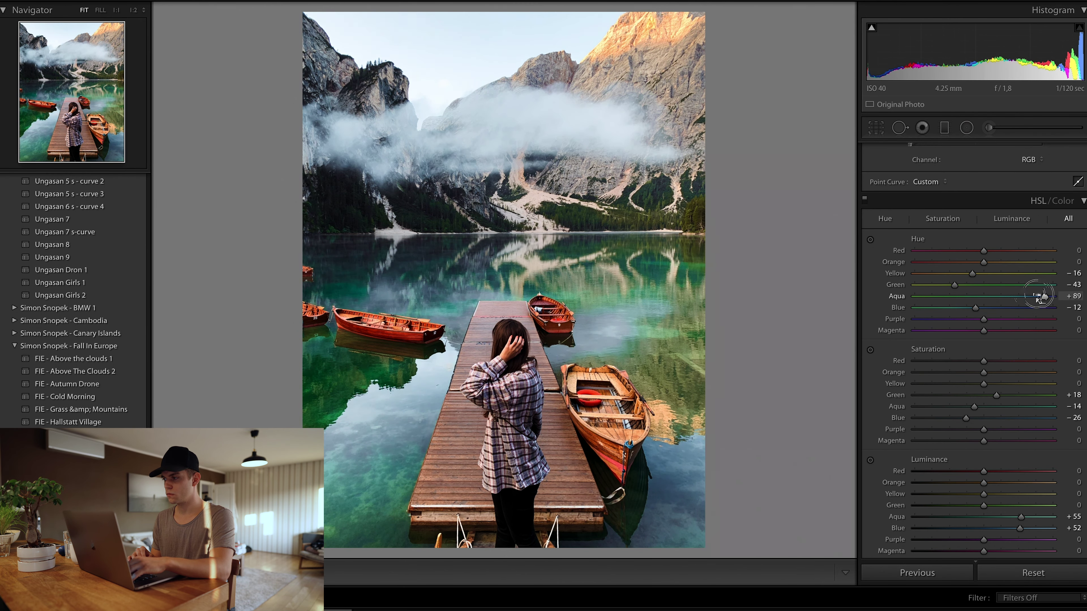
scroll(983, 343, "up", 10)
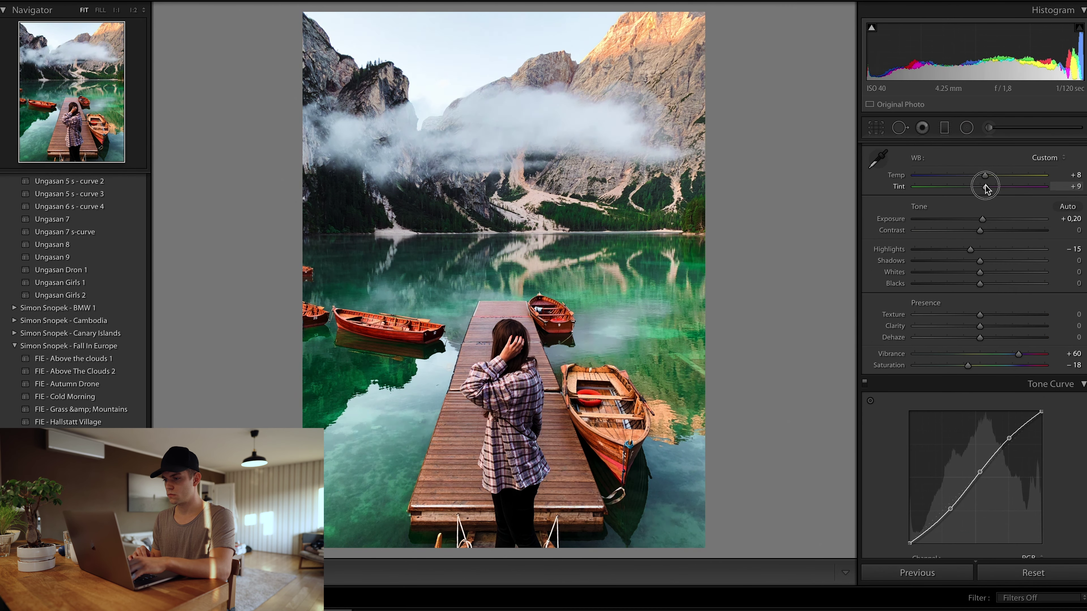
scroll(985, 256, "down", 2)
scroll(984, 342, "down", 5)
left_click_drag(990, 340, 984, 341)
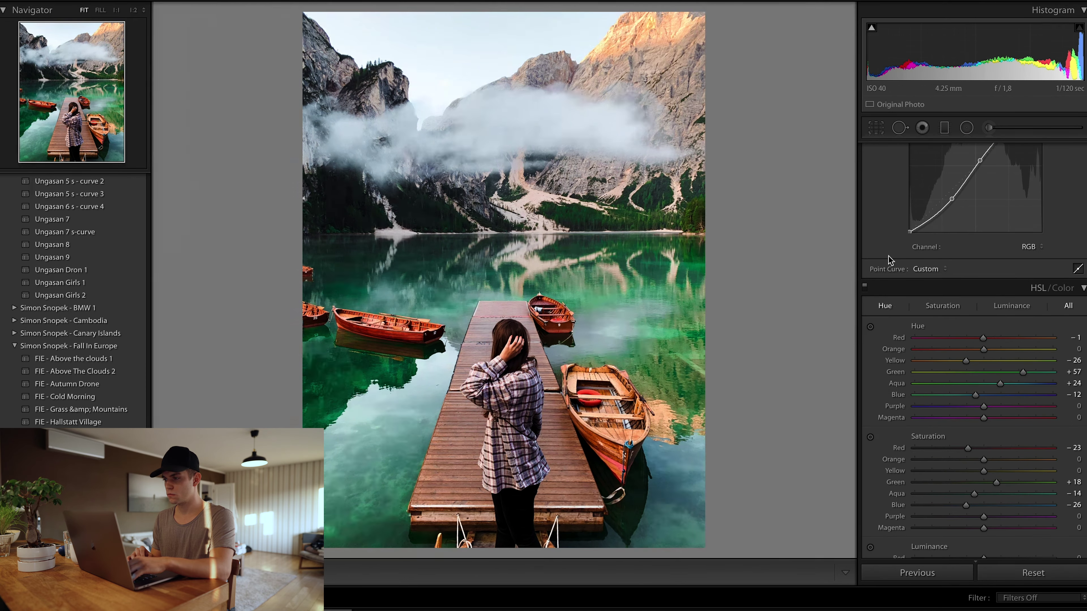
scroll(984, 342, "up", 8)
scroll(877, 189, "down", 8)
left_click_drag(1006, 470, 952, 471)
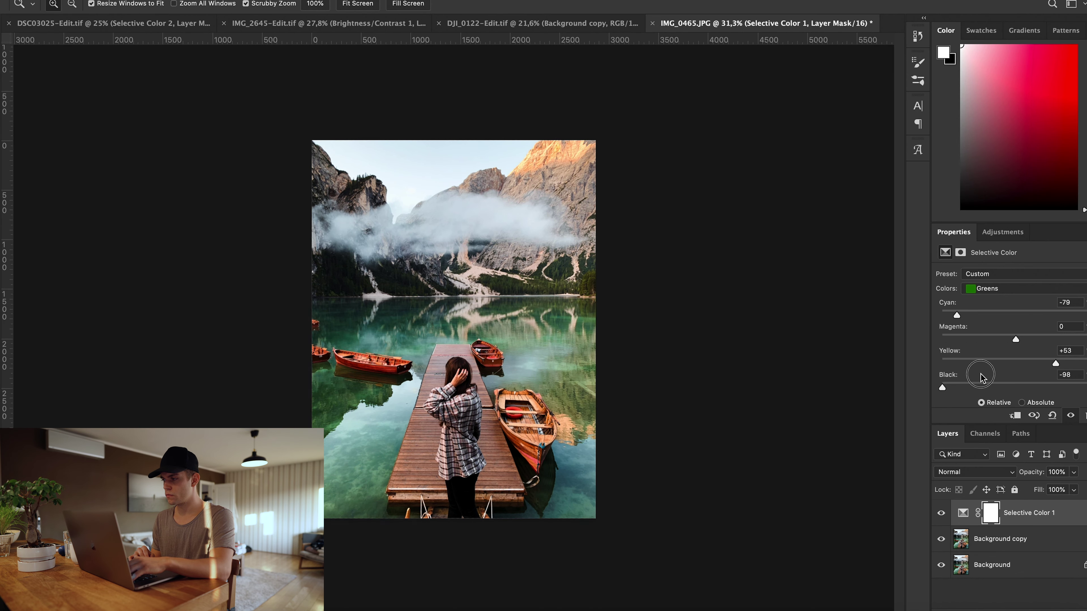
- Set the Greens Black slider to −15, then switch the Selective Color range to Yellows
left_click_drag(981, 376, 1005, 384)
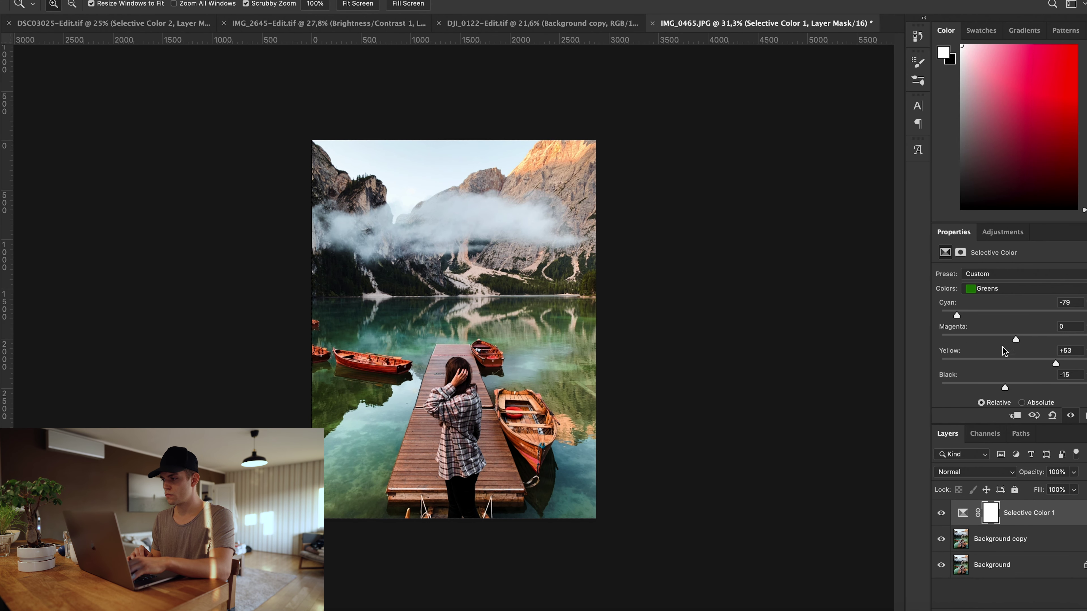
left_click(1018, 288)
left_click(988, 261)
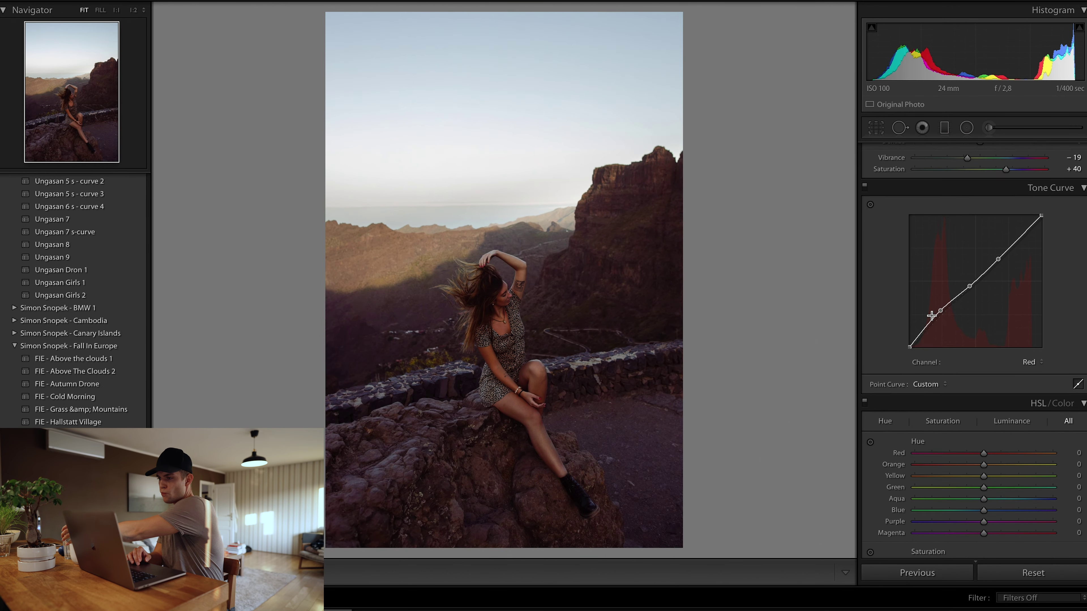
- Tweak the Red tone curve, switch to the Green curve, and return to the full-photo view
left_click_drag(941, 311, 947, 308)
left_click(1040, 367)
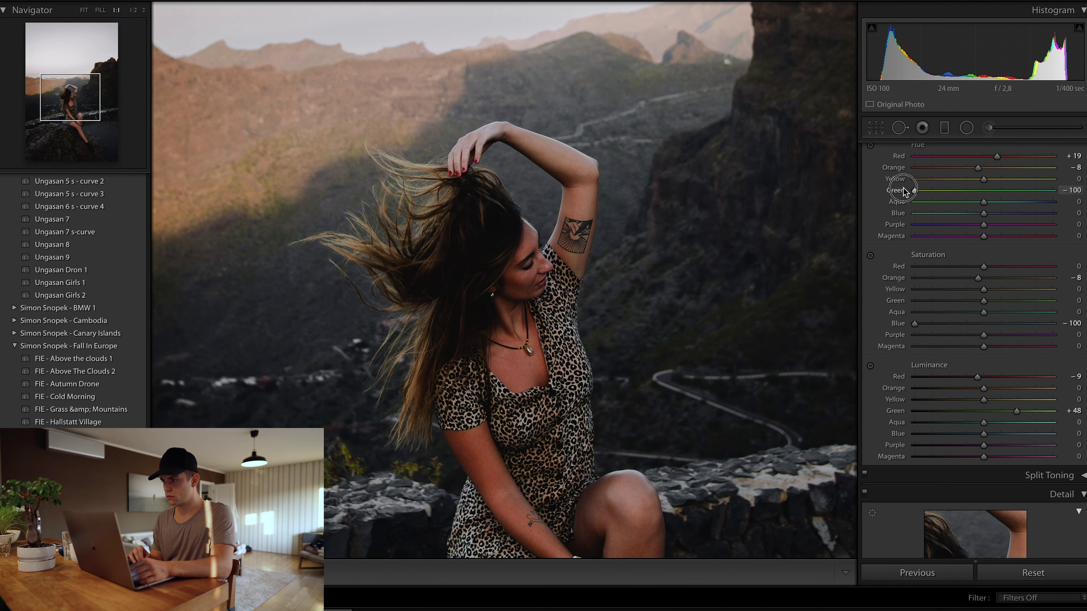
key("z")
left_click(988, 127)
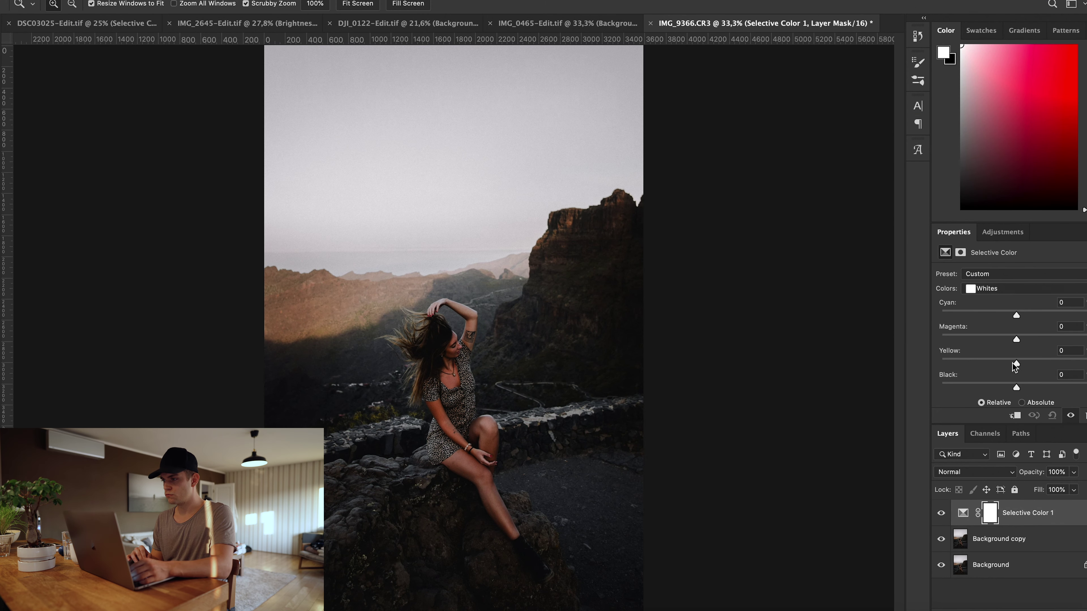
- Lower the Dodge exposure and spot-heal a blemish on the rocks
key("1")
key("1")
scroll(549, 369, "down", 1)
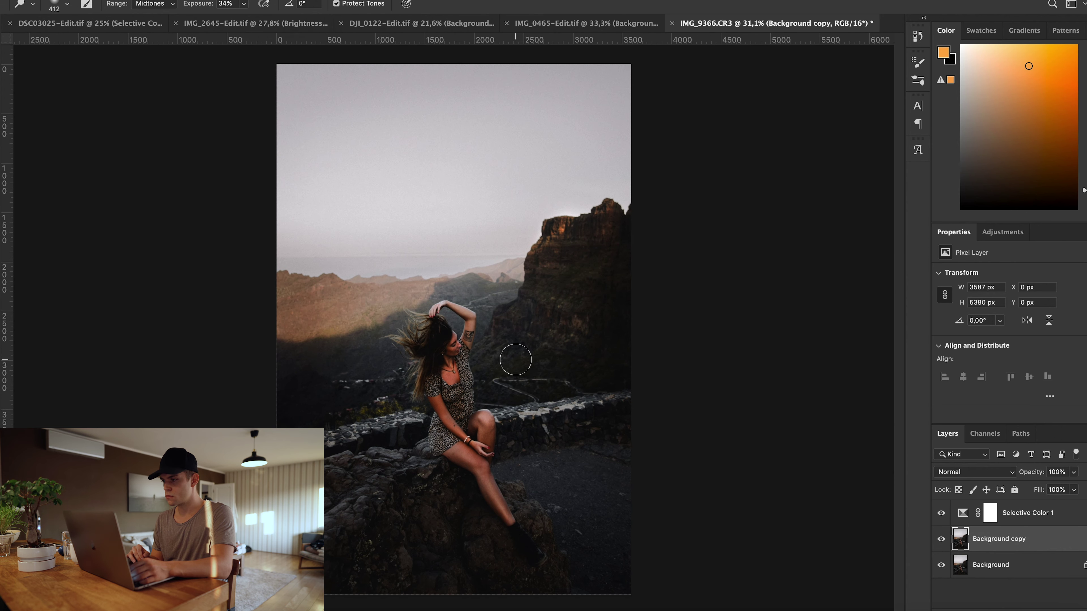
left_click(332, 383)
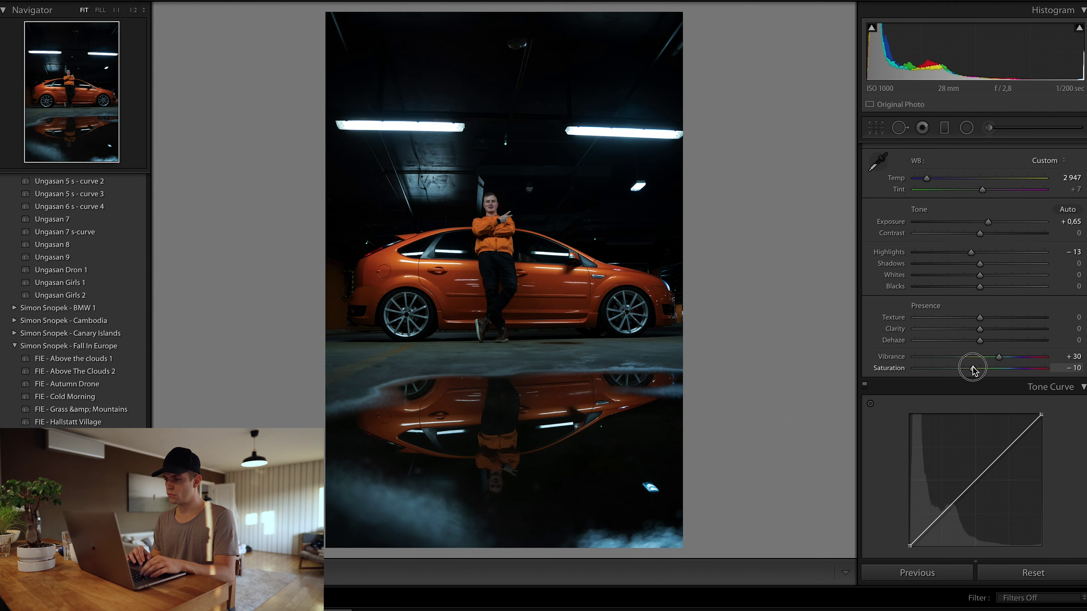
- Ease the HSL blue desaturation on the garage photo slightly
scroll(991, 437, "down", 10)
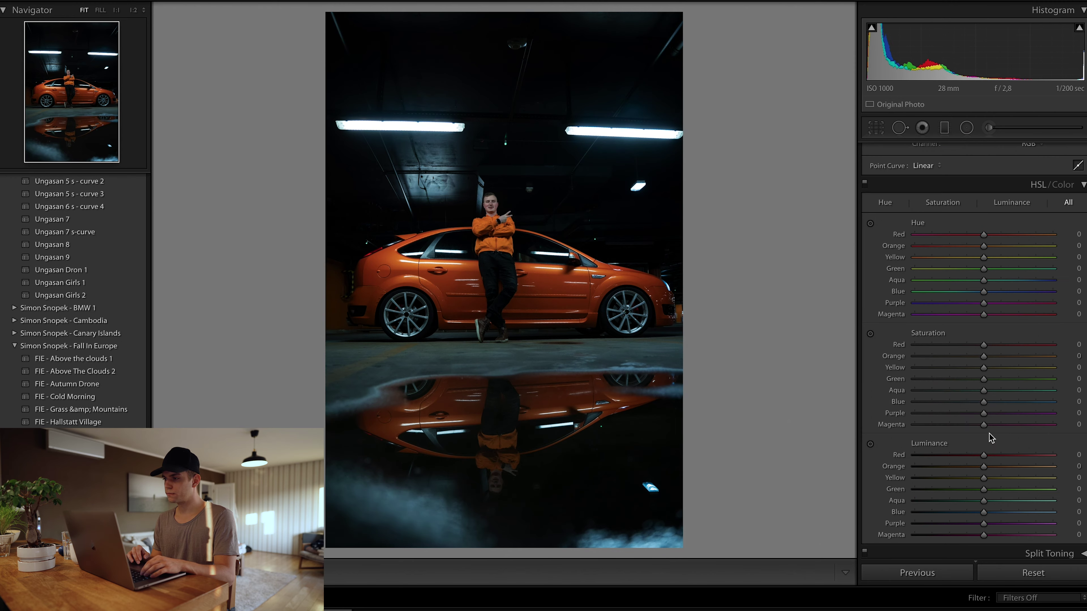
left_click_drag(963, 402, 966, 402)
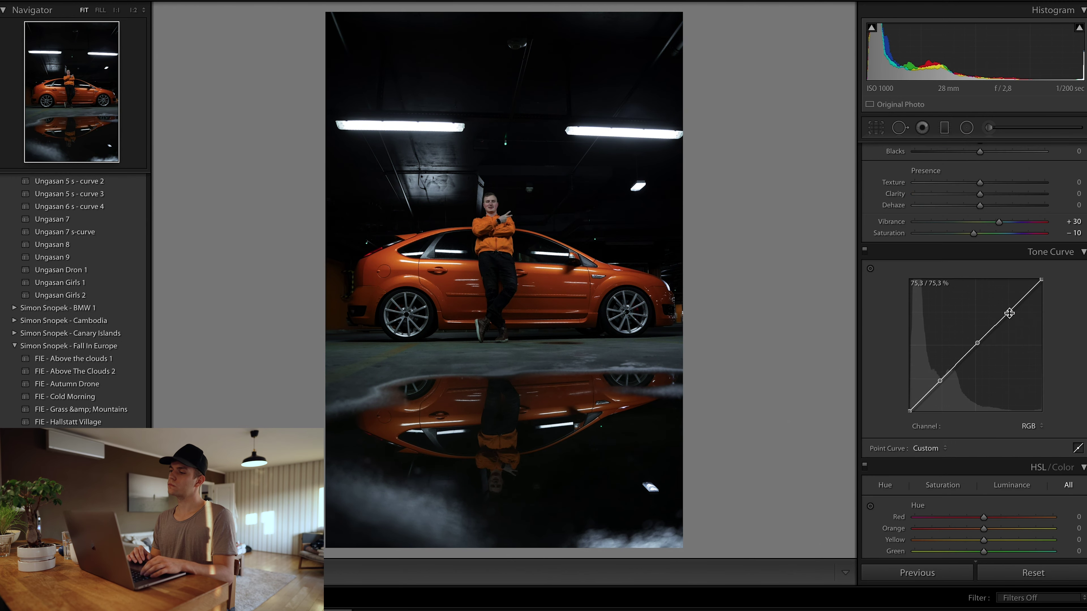
scroll(1016, 156, "up", 5)
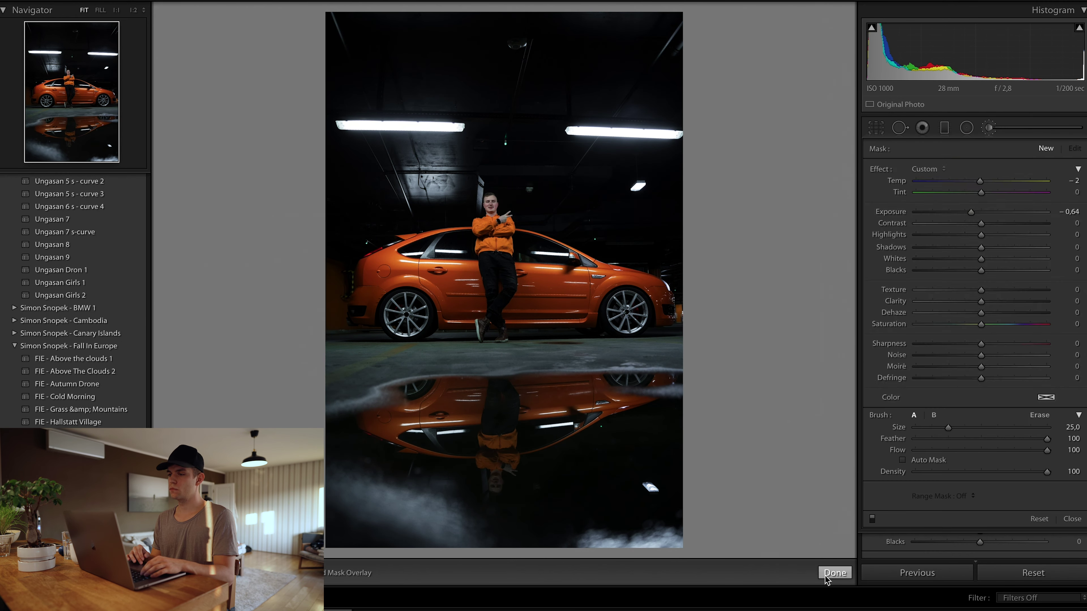
scroll(997, 172, "down", 5)
scroll(979, 182, "down", 8)
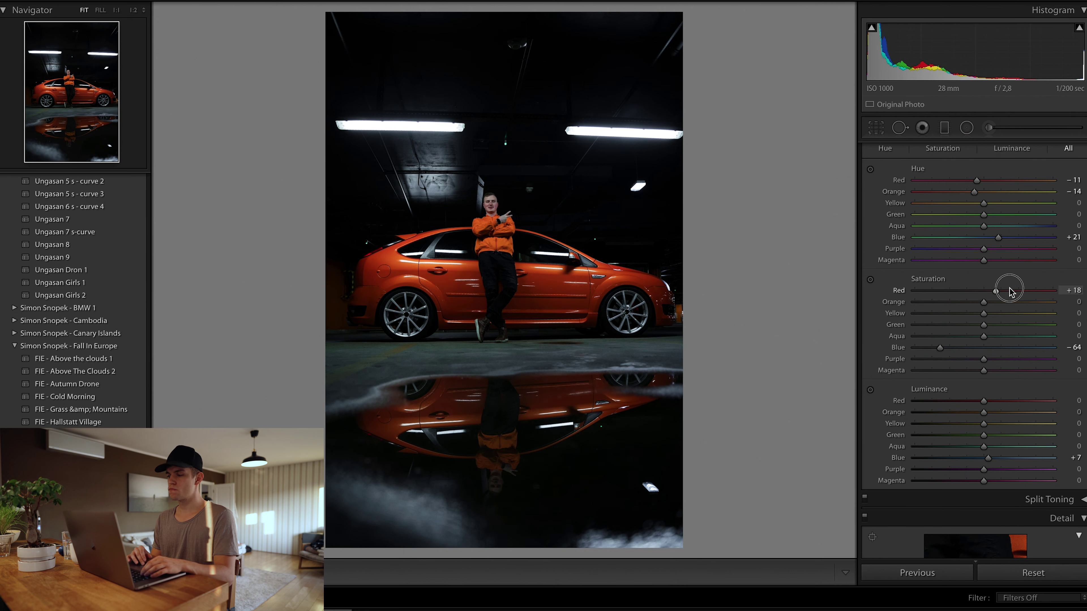
- Bring up the Blue channel of the tone curve for editing
double_click(1018, 413)
scroll(982, 437, "up", 10)
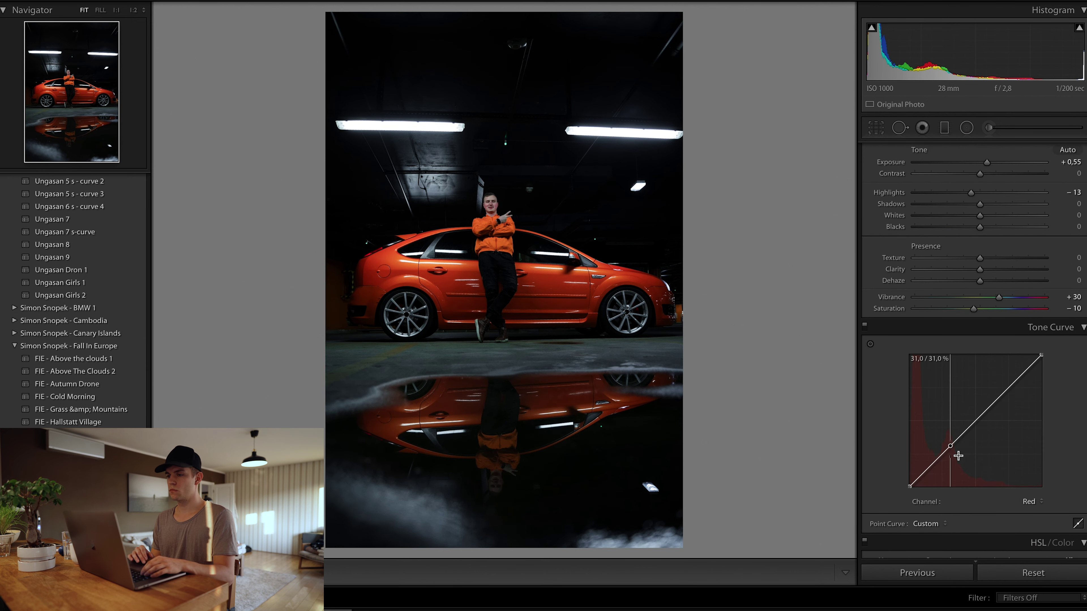
left_click(1030, 501)
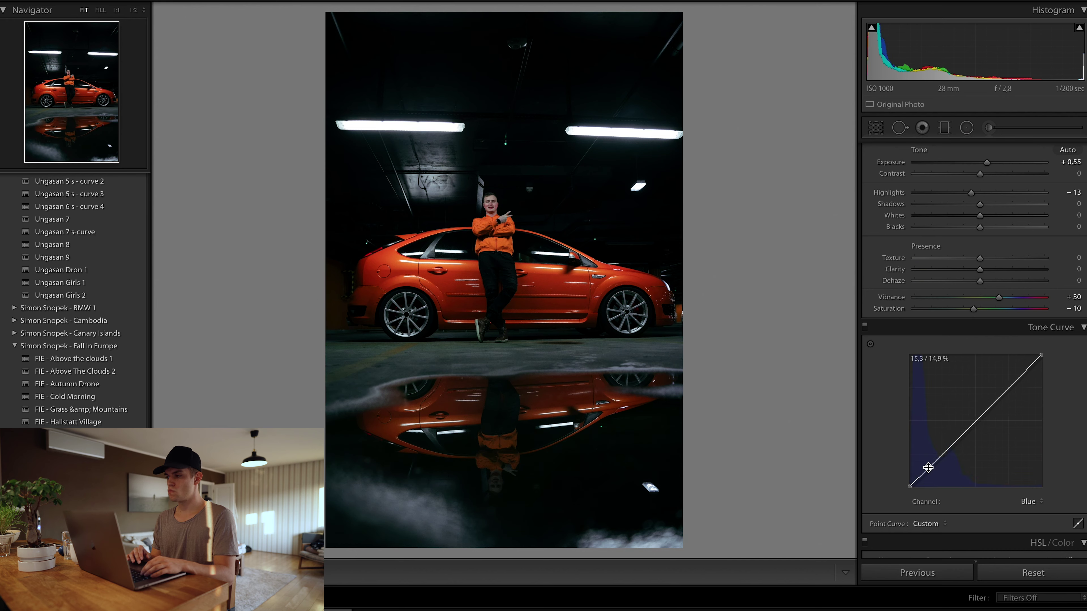
scroll(945, 457, "down", 10)
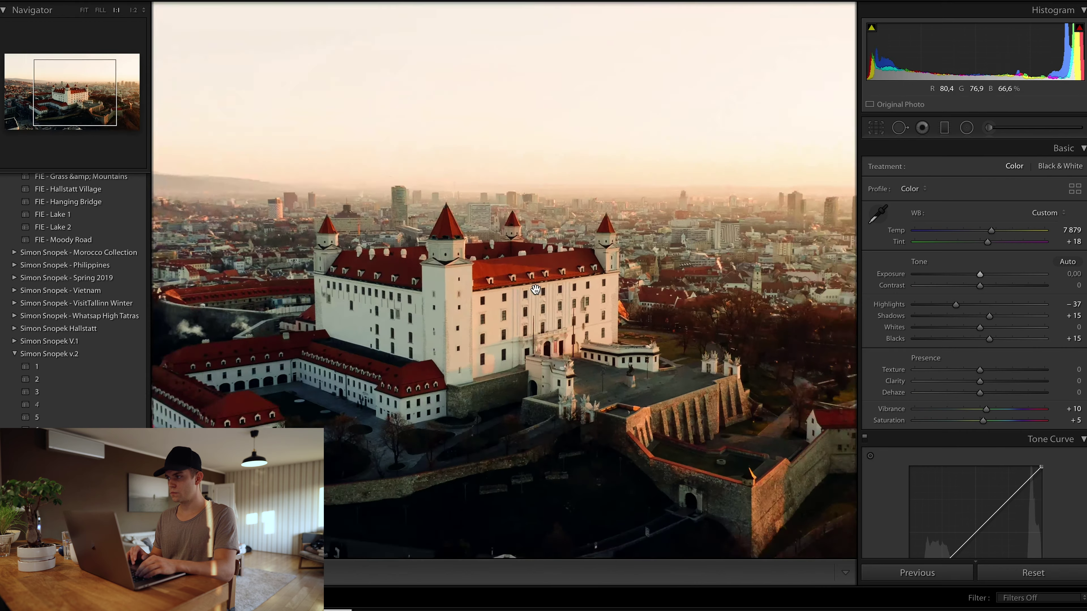
- Warm the castle aerial's white balance by raising Temp in Basic
left_click_drag(993, 233, 993, 234)
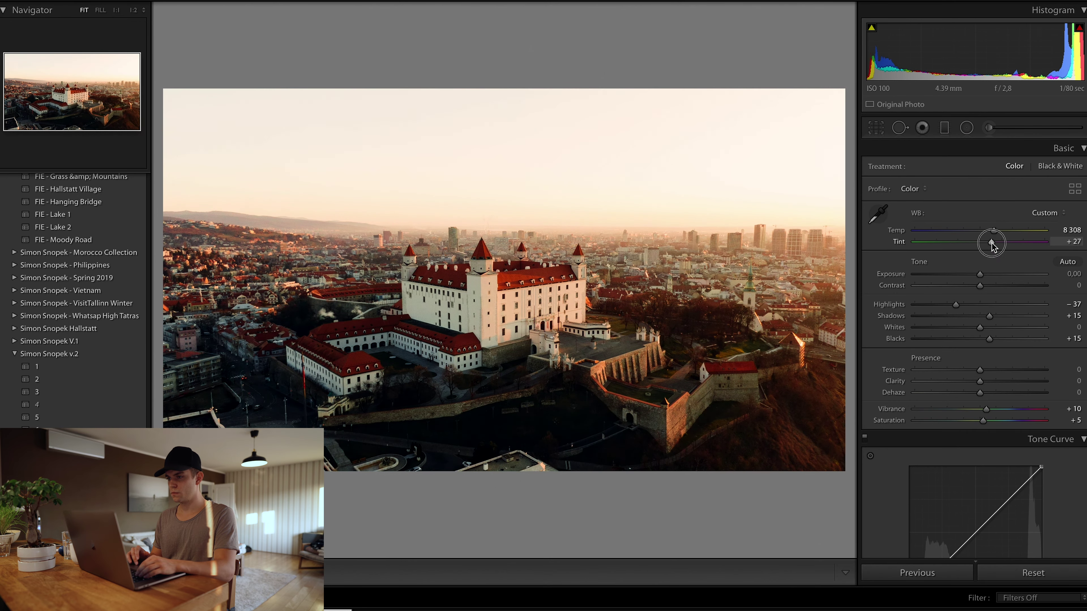
scroll(1028, 412, "down", 2)
scroll(1028, 412, "down", 5)
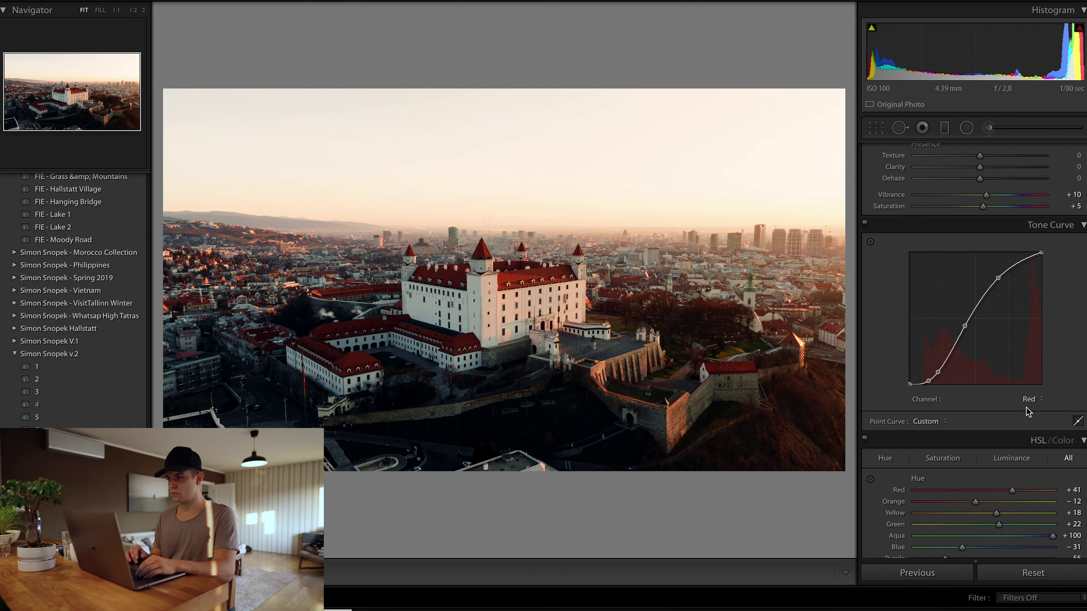